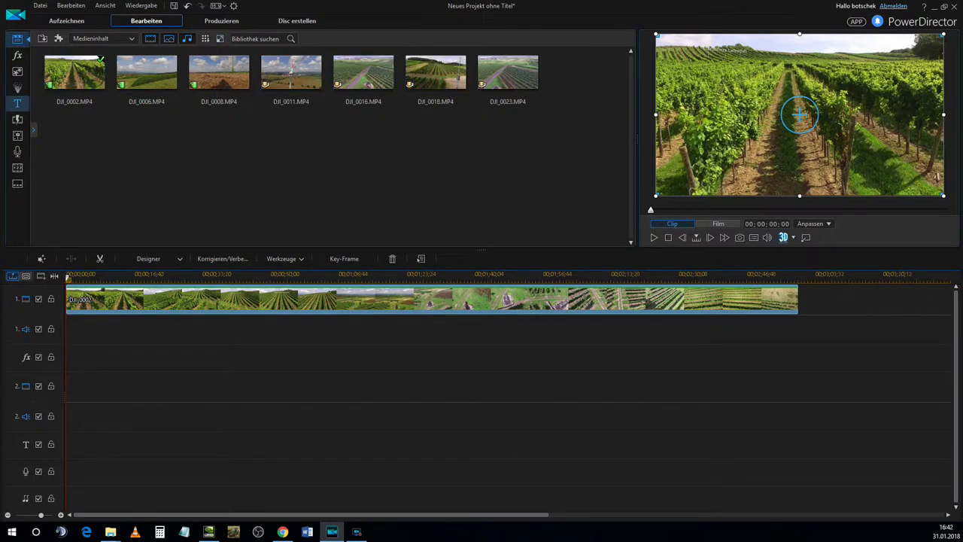
# - Search the title library for "bauch", preview the Helle Bauchbinde template and clear the search
pyautogui.click(17, 103)
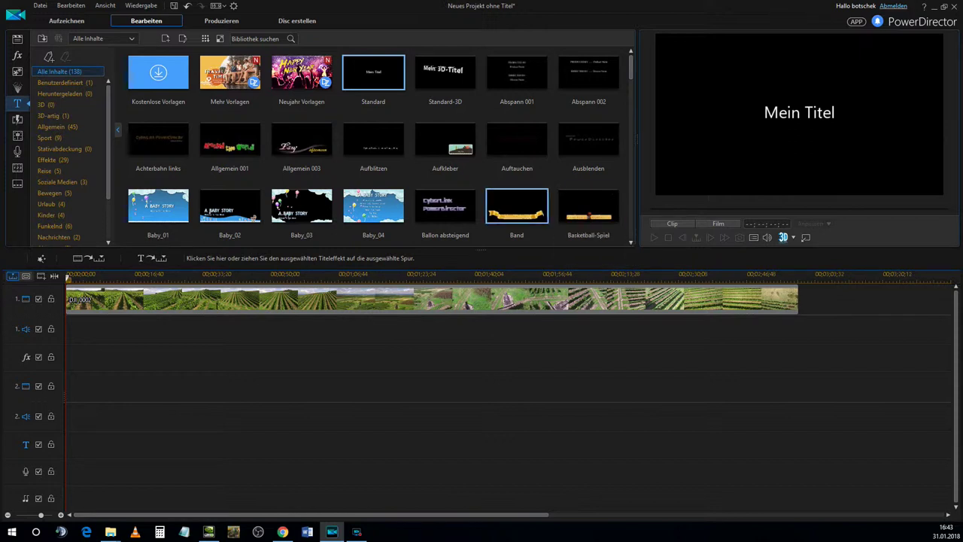
pyautogui.click(256, 39)
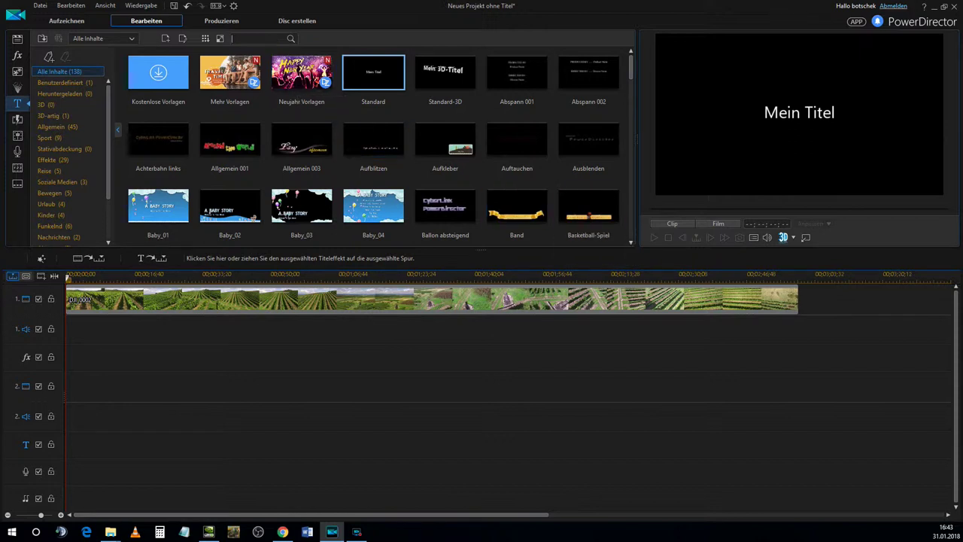
pyautogui.write('bauch')
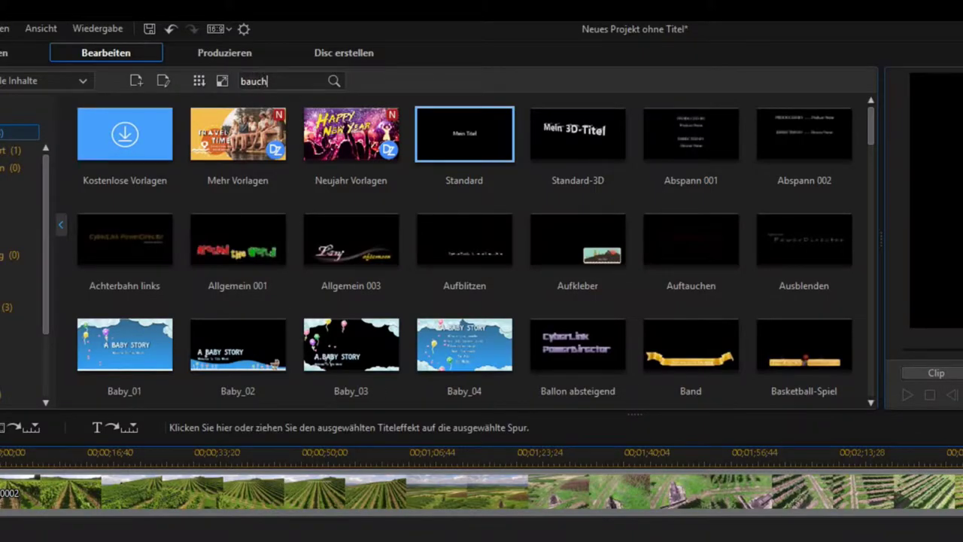
pyautogui.press('Return')
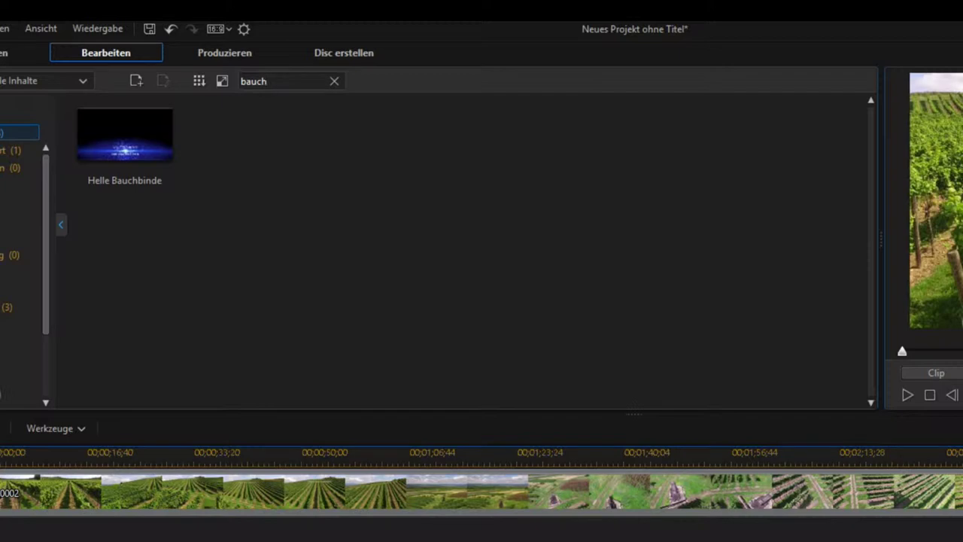
pyautogui.click(125, 135)
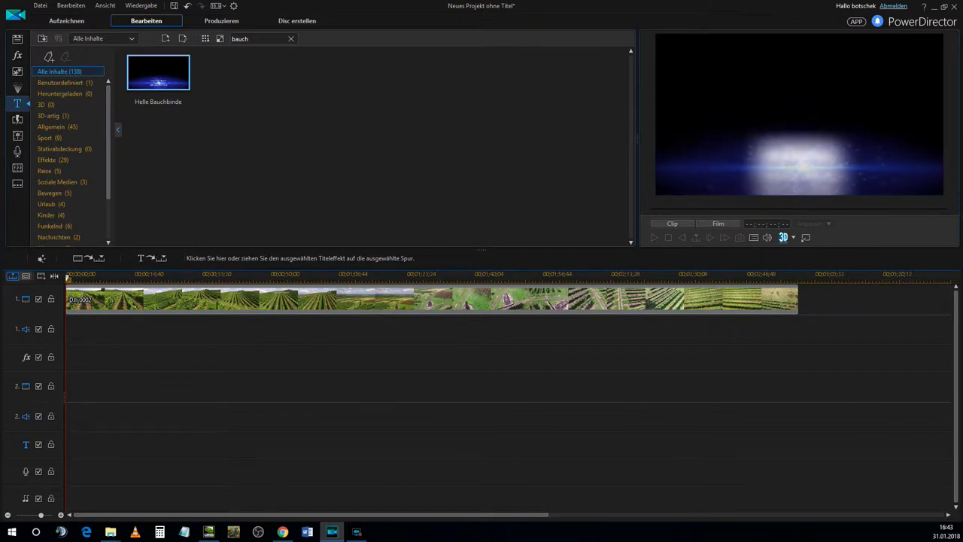
pyautogui.press('Escape')
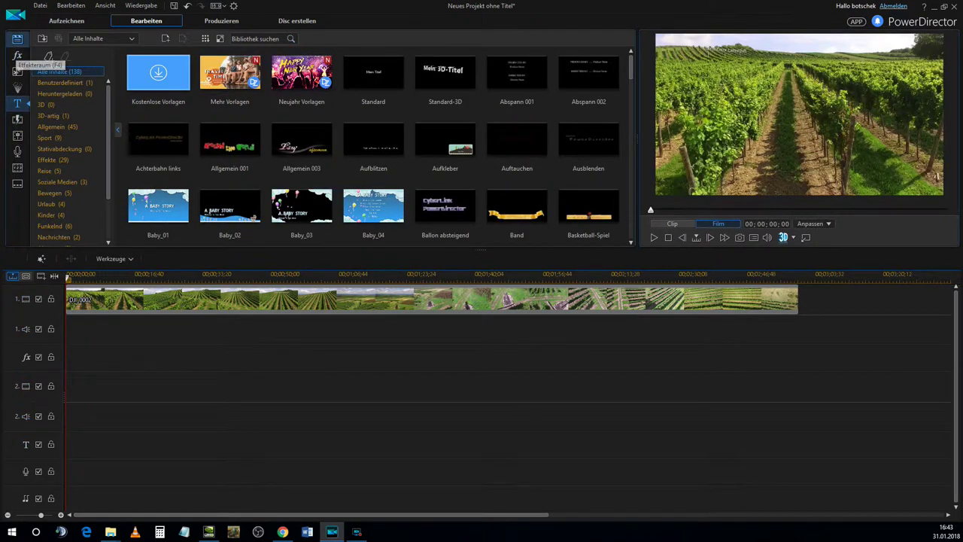
# - Show the colour boards (Farbkarten) in the media library and place the pale yellow 255,255,165 board at the start of video track 2
pyautogui.click(17, 39)
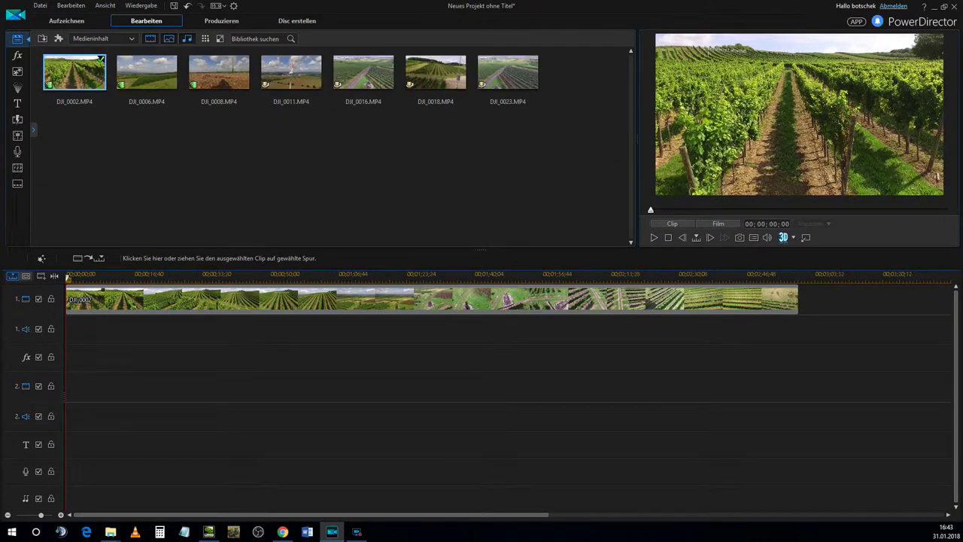
pyautogui.click(103, 38)
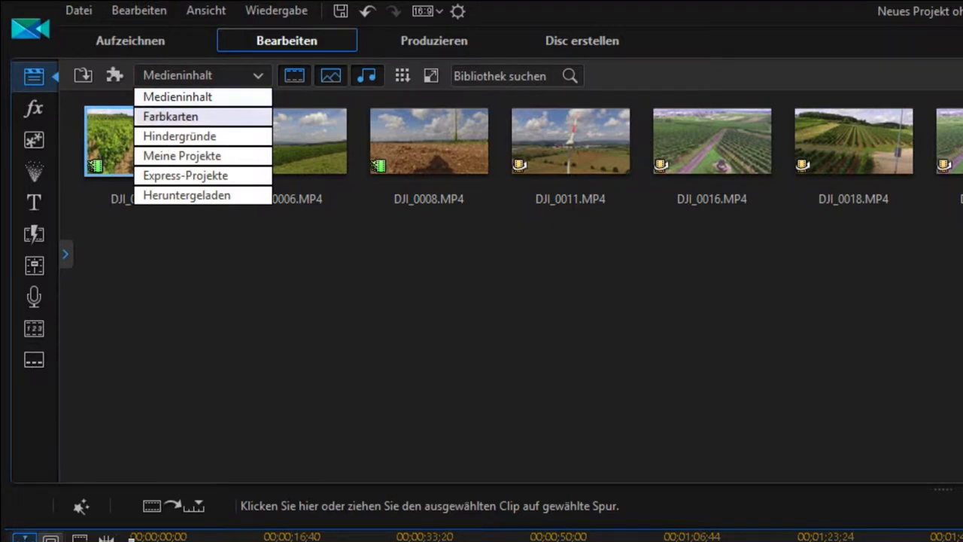
pyautogui.click(197, 117)
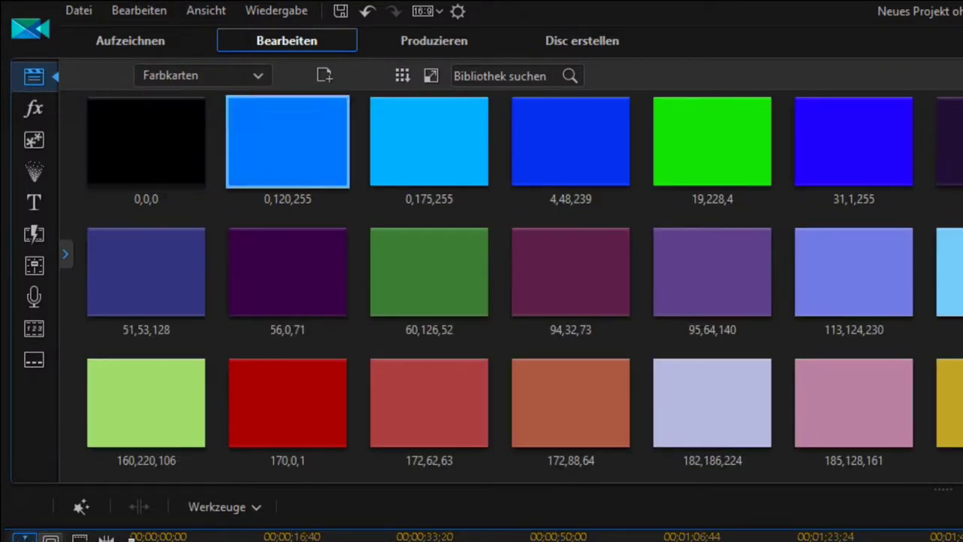
pyautogui.scroll(-2, 482, 286)
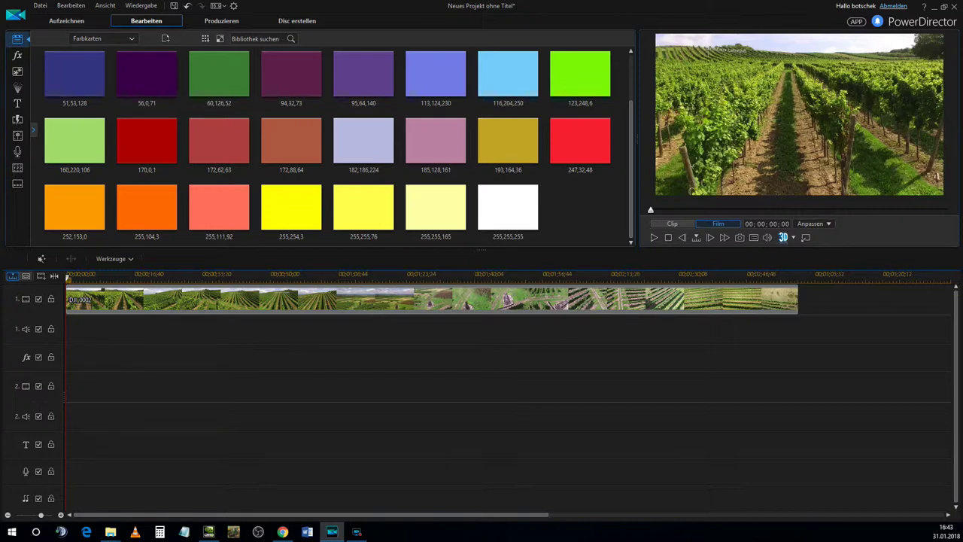
pyautogui.click(436, 207)
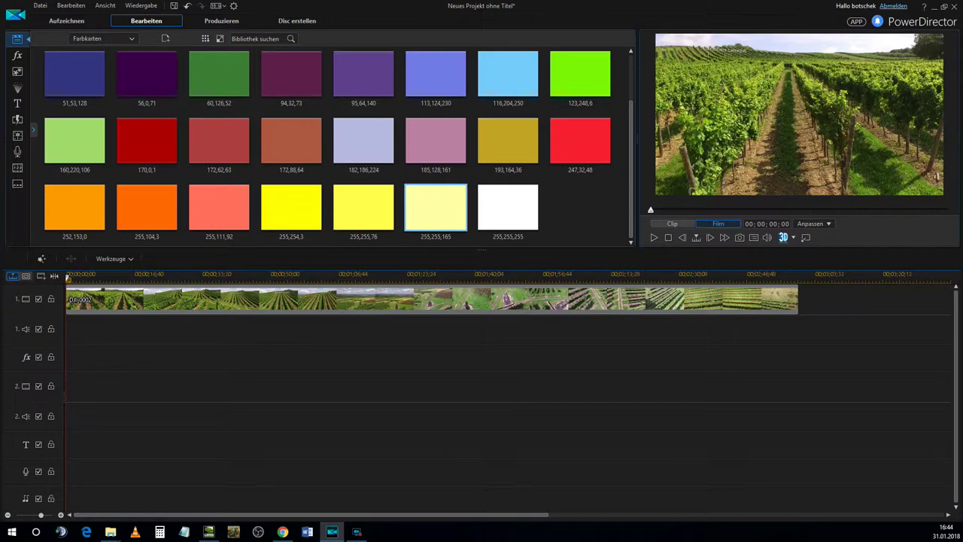
pyautogui.moveTo(436, 207); pyautogui.dragTo(72, 390)
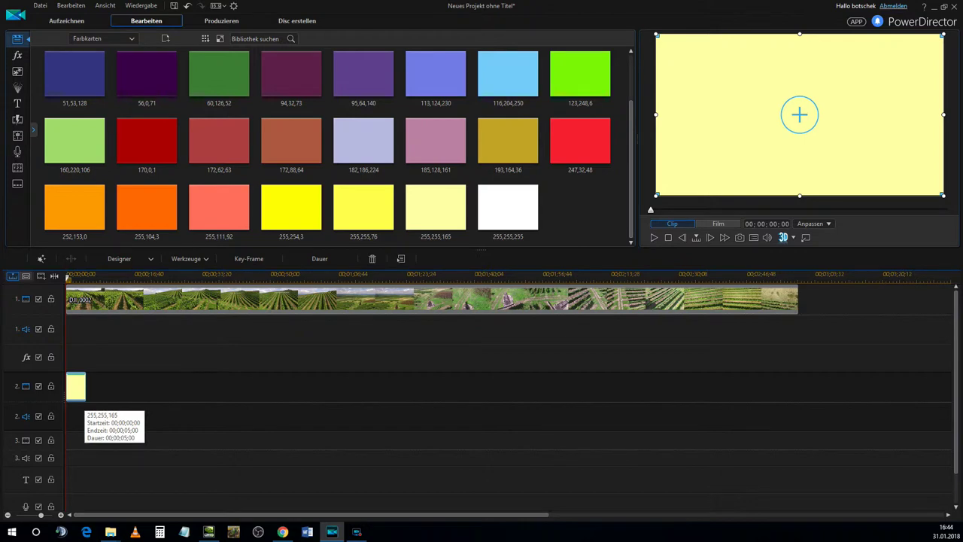
# - Shift the yellow colour clip on track 2 to start at about 15 s and lengthen it to about 10 s, with the playhead mid-clip
pyautogui.moveTo(76, 392); pyautogui.dragTo(136, 387)
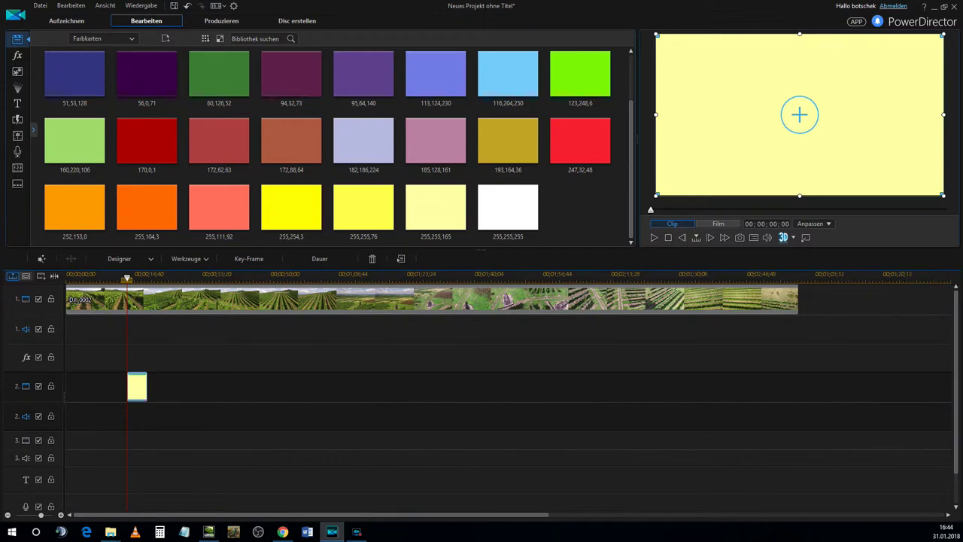
pyautogui.moveTo(146, 386); pyautogui.dragTo(169, 386)
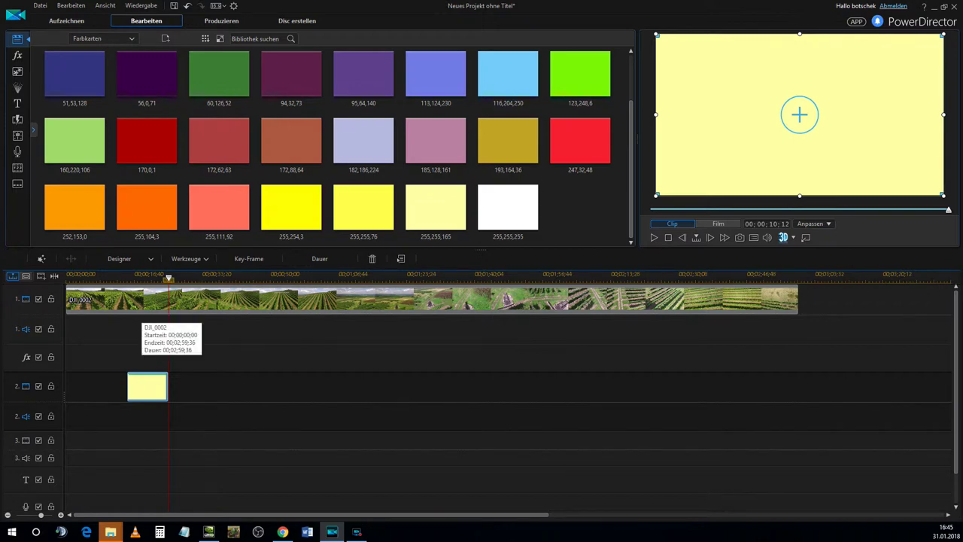
pyautogui.moveTo(169, 277); pyautogui.dragTo(149, 277)
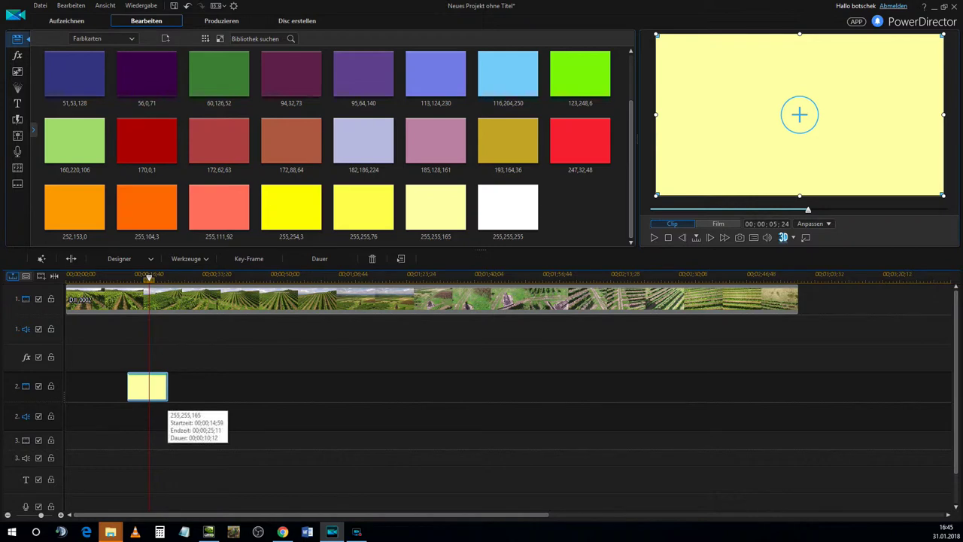
# - Open the yellow clip in the BiB-Designer, turn off Seitenverhältnis beibehalten and reduce it from above to a bottom band about 0.258 high
pyautogui.doubleClick(147, 385)
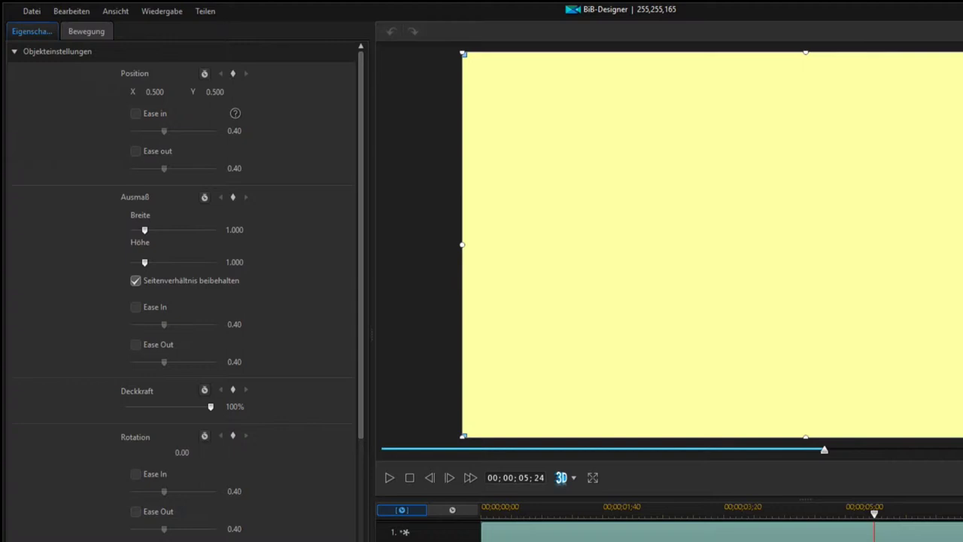
pyautogui.scroll(-3, 255, 407)
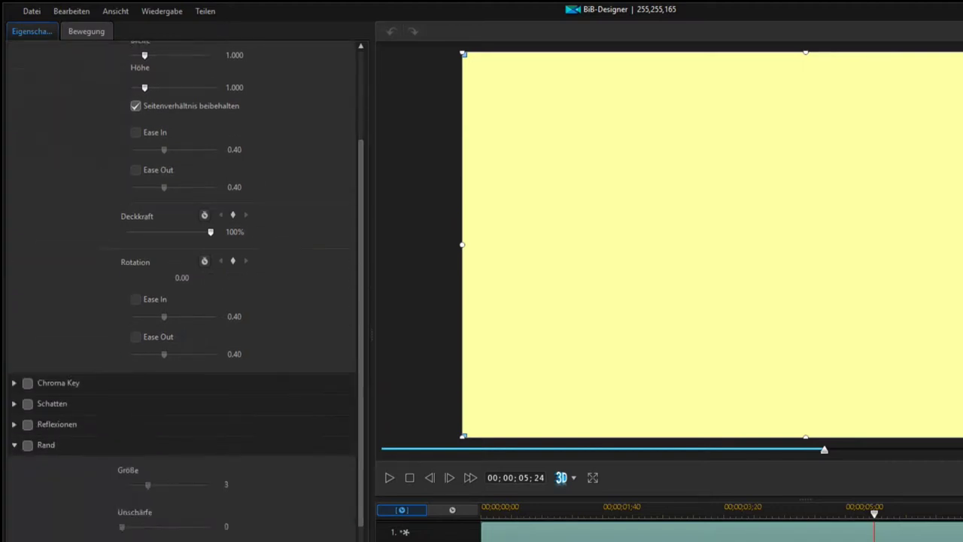
pyautogui.scroll(-3, 254, 406)
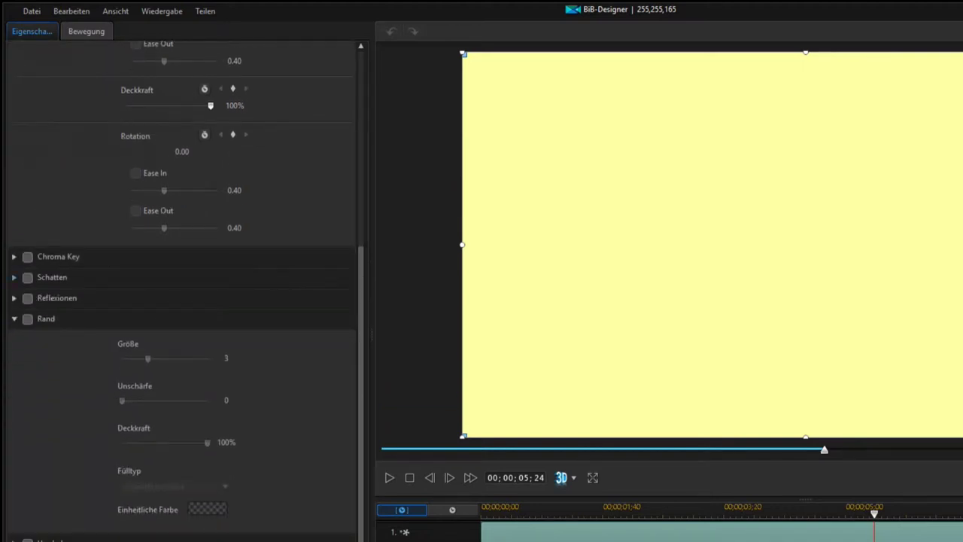
pyautogui.scroll(9, 248, 436)
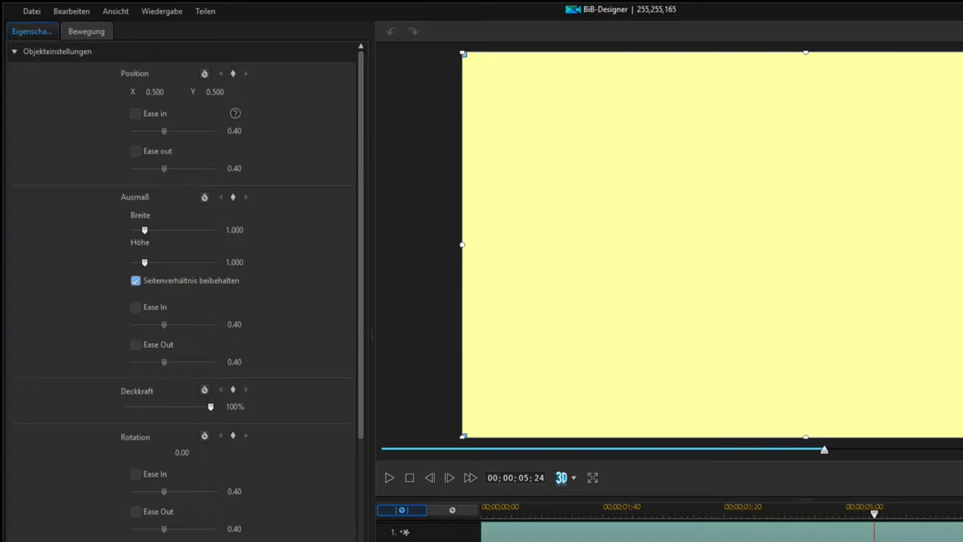
pyautogui.click(136, 280)
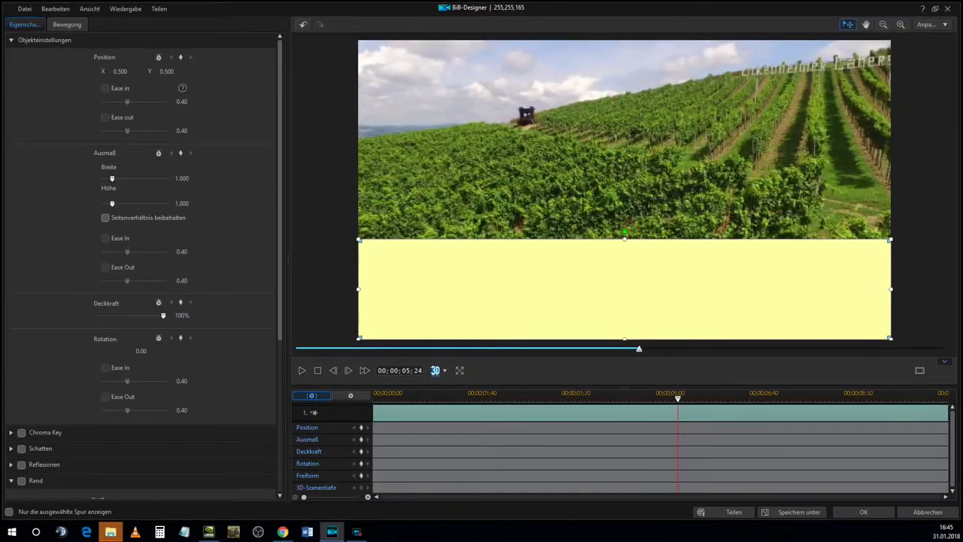
pyautogui.moveTo(624, 239); pyautogui.dragTo(624, 263)
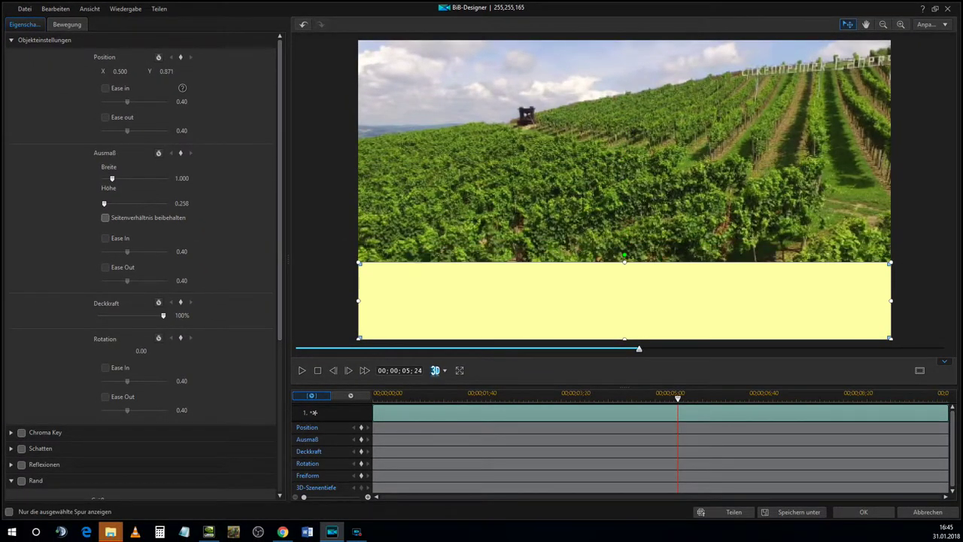
# - Inset the yellow band from the frame's lower and side edges to about 0.936 wide and 0.218 high, and apply the changes
pyautogui.moveTo(625, 338)
pyautogui.mouseDown()
pyautogui.moveTo(624, 307)
pyautogui.moveTo(625, 320)
pyautogui.mouseUp()
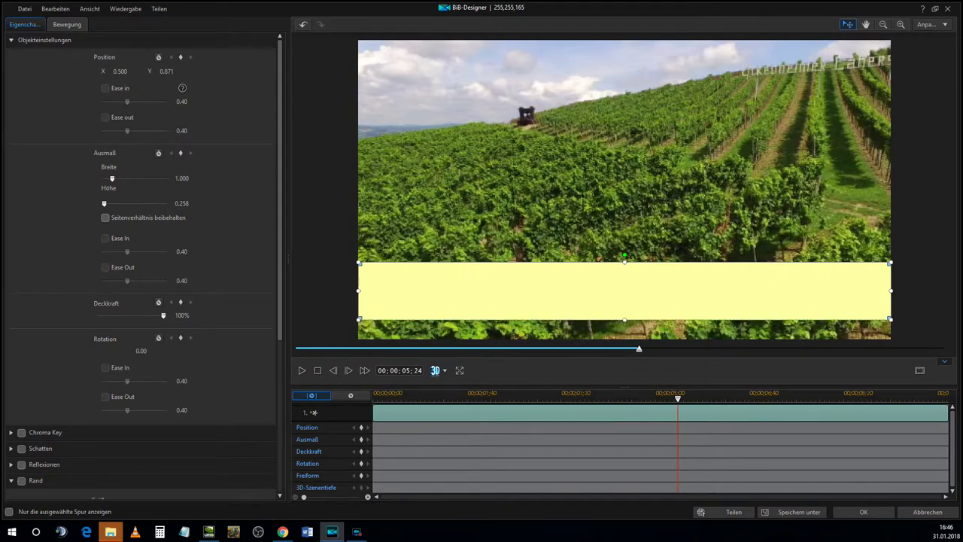
pyautogui.moveTo(358, 291); pyautogui.dragTo(376, 291)
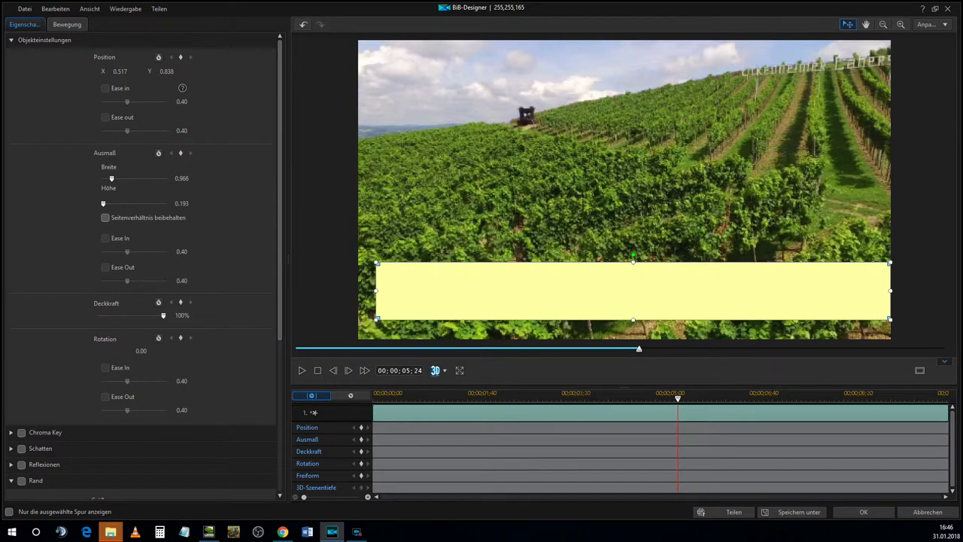
pyautogui.moveTo(890, 290); pyautogui.dragTo(873, 290)
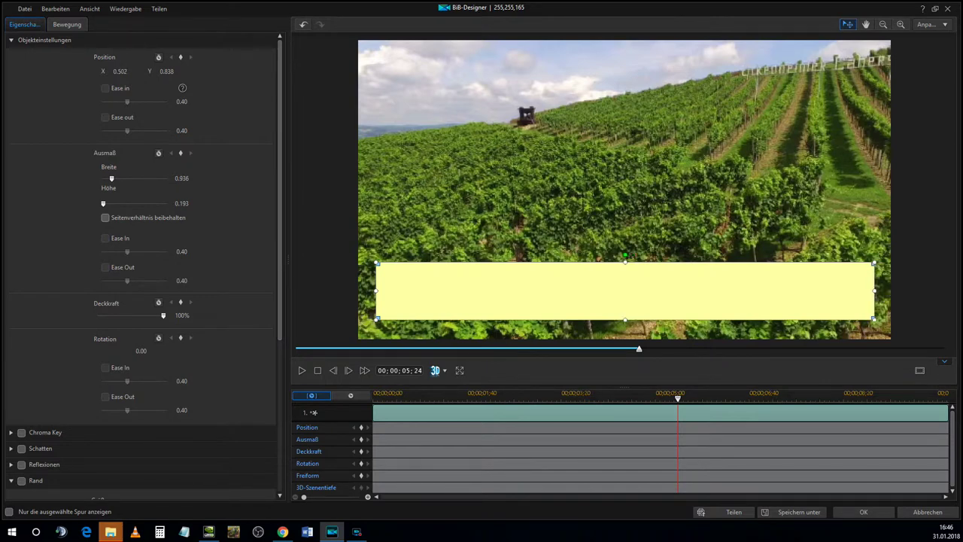
pyautogui.moveTo(626, 263); pyautogui.dragTo(625, 254)
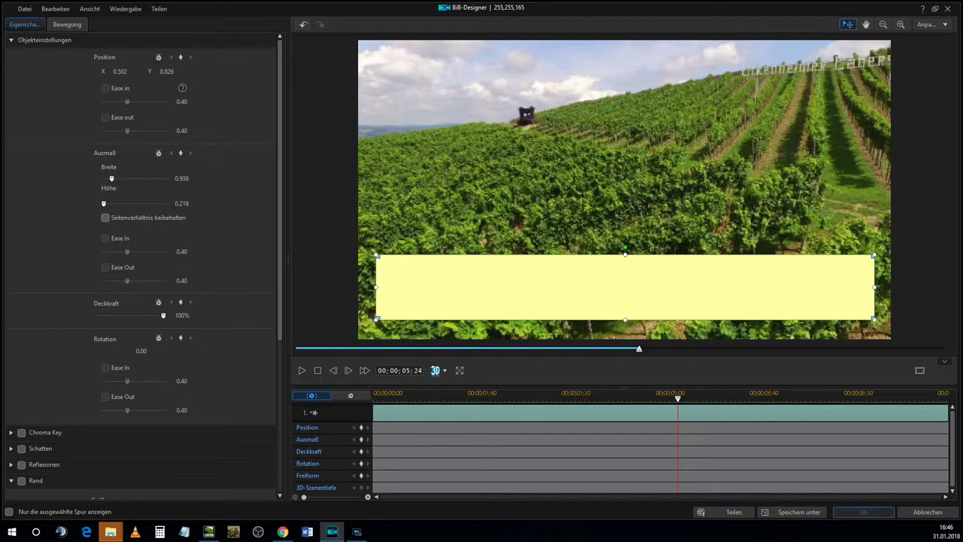
pyautogui.click(863, 511)
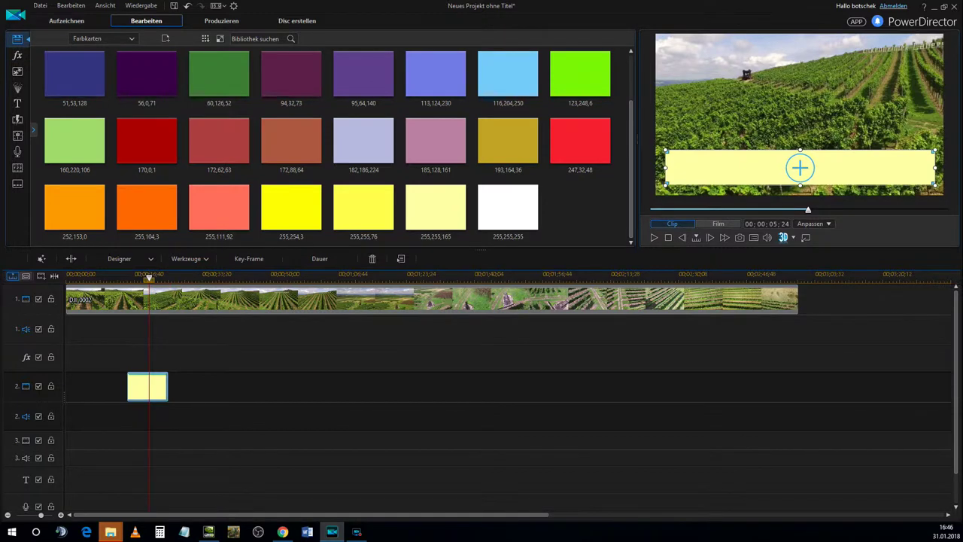
# - Add the Standard title to track 3 beneath the yellow clip and move its text onto the yellow band in the Titeldesigner
pyautogui.click(17, 103)
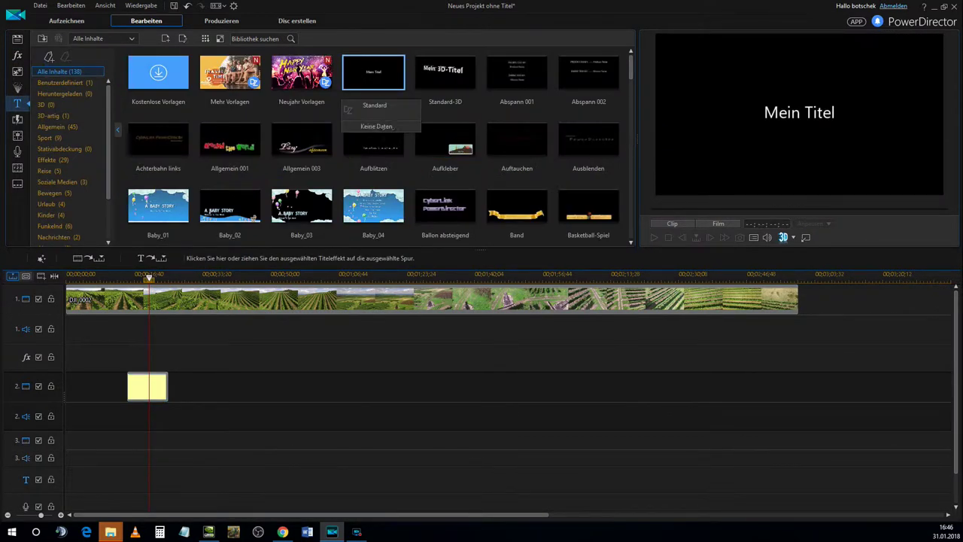
pyautogui.moveTo(373, 72); pyautogui.dragTo(148, 440)
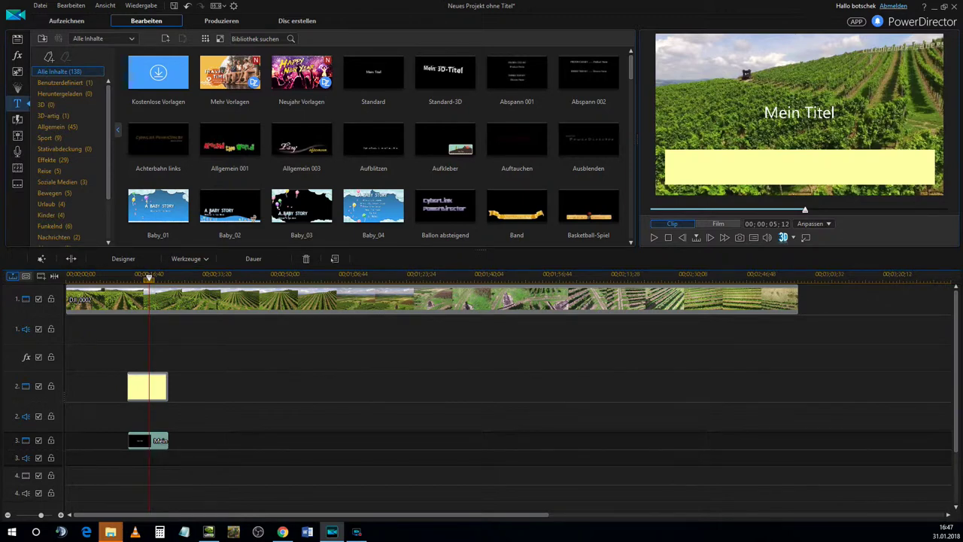
pyautogui.doubleClick(148, 440)
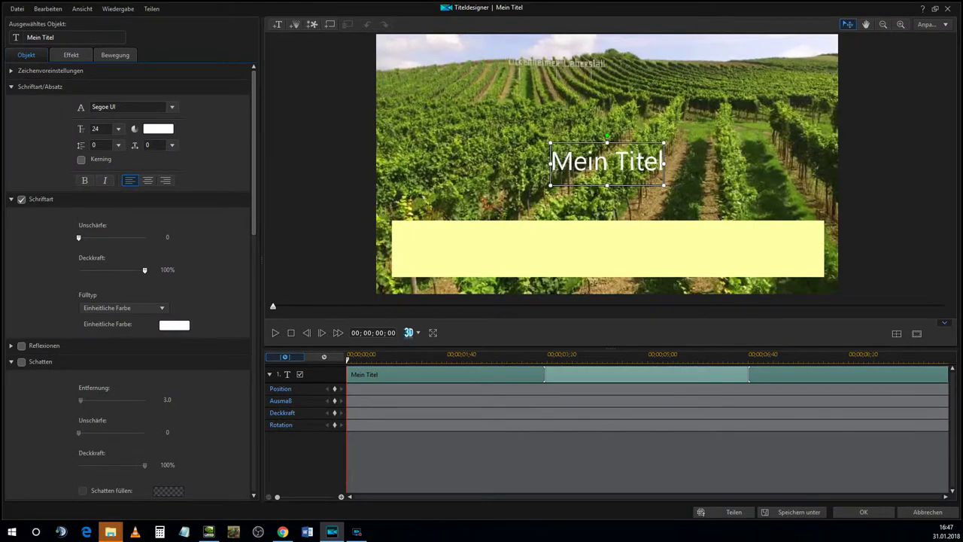
pyautogui.moveTo(605, 164); pyautogui.dragTo(589, 247)
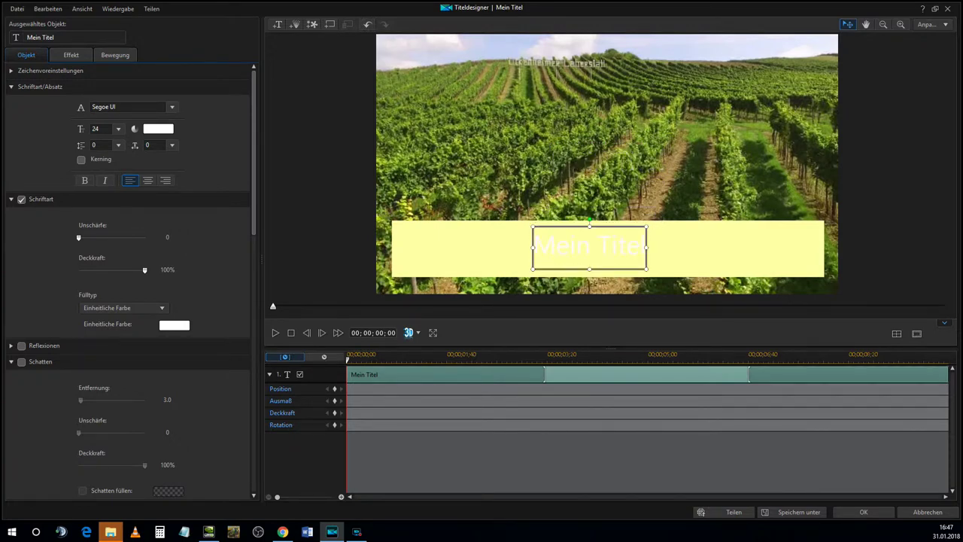
# - Select the text "Mein Titel" and set its font colour to black
pyautogui.moveTo(535, 247); pyautogui.dragTo(645, 247)
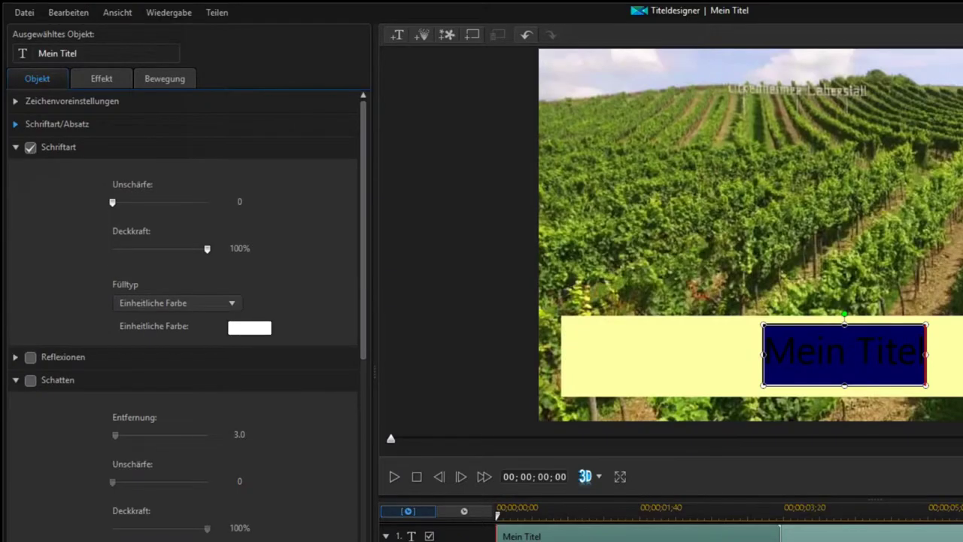
pyautogui.click(15, 123)
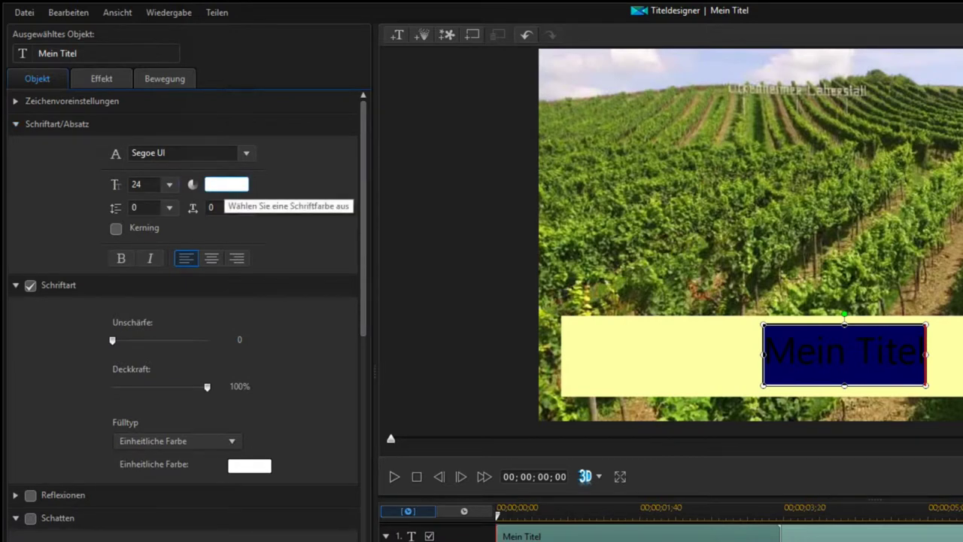
pyautogui.click(226, 185)
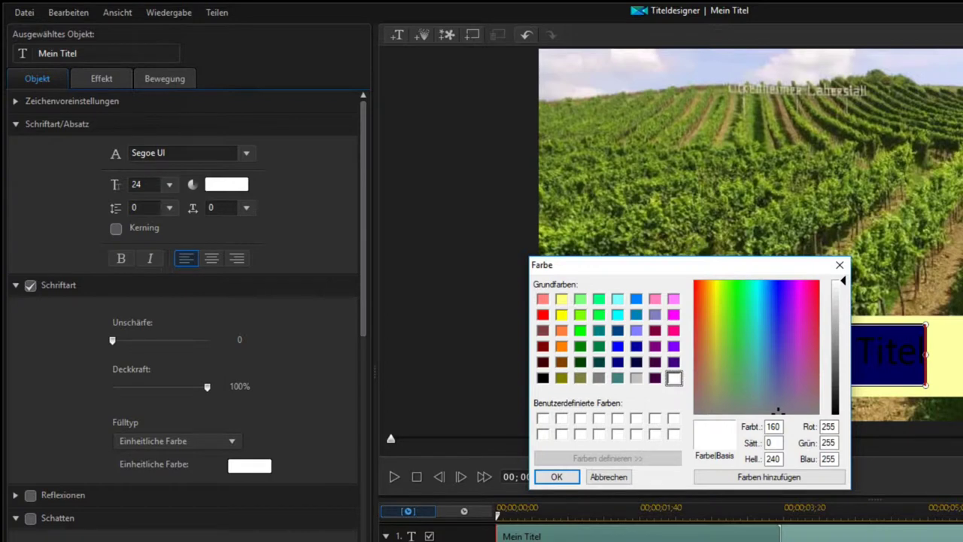
pyautogui.click(543, 378)
pyautogui.click(556, 476)
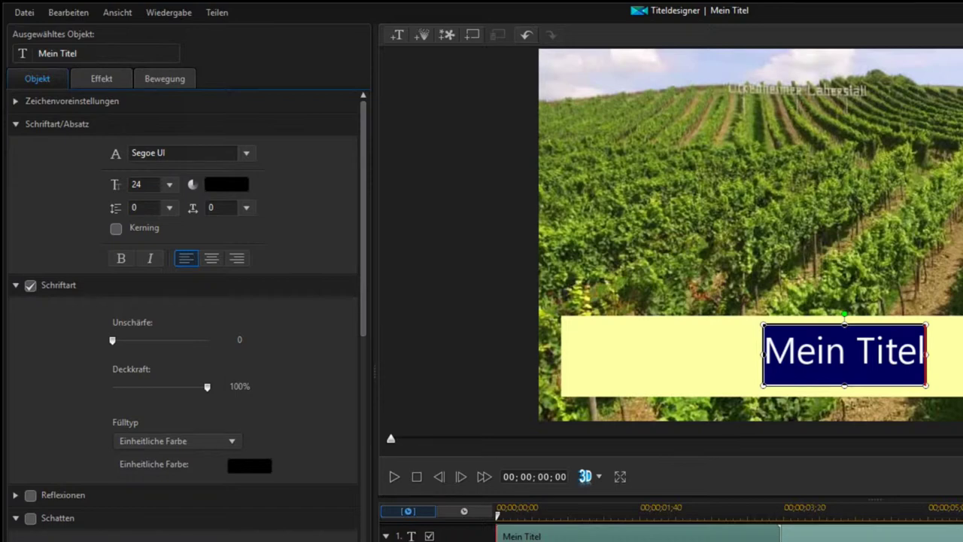
pyautogui.click(855, 351)
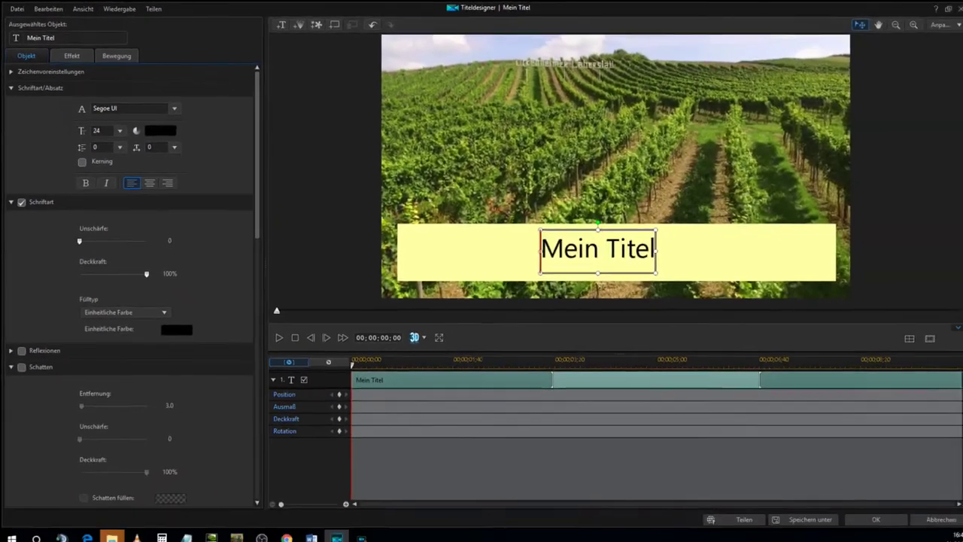
# - Replace the title text with "Mein erste Bauchbinde"
pyautogui.hotkey('ctrl', 'a')
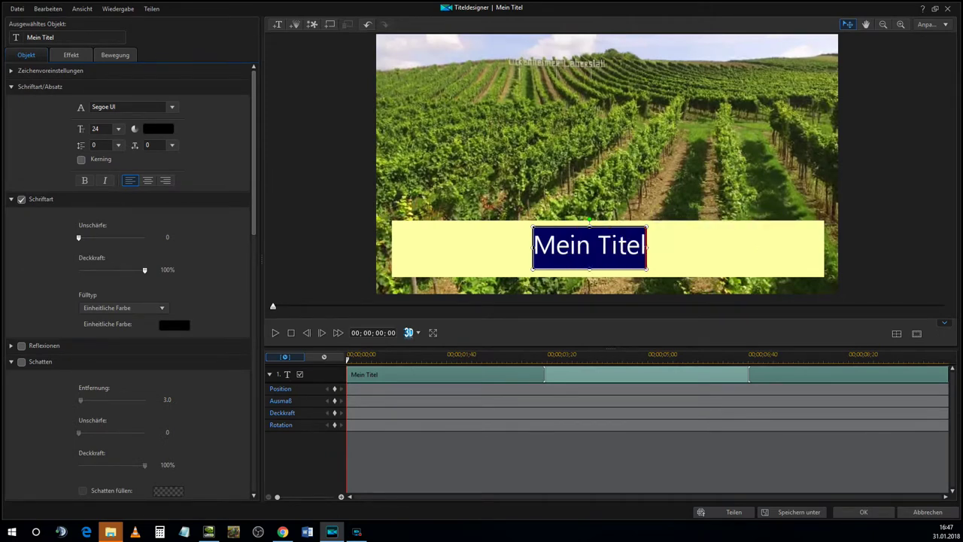
pyautogui.click(39, 37)
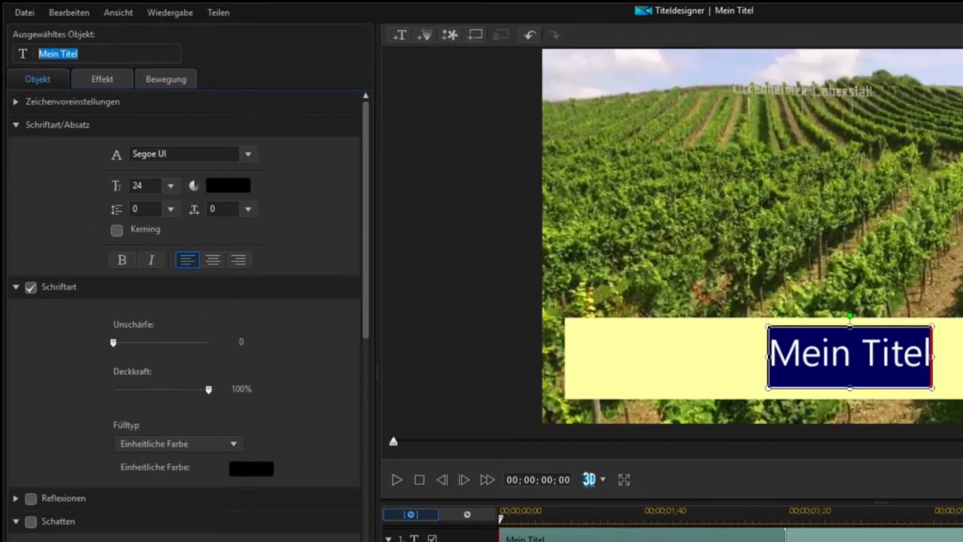
pyautogui.write('Mein')
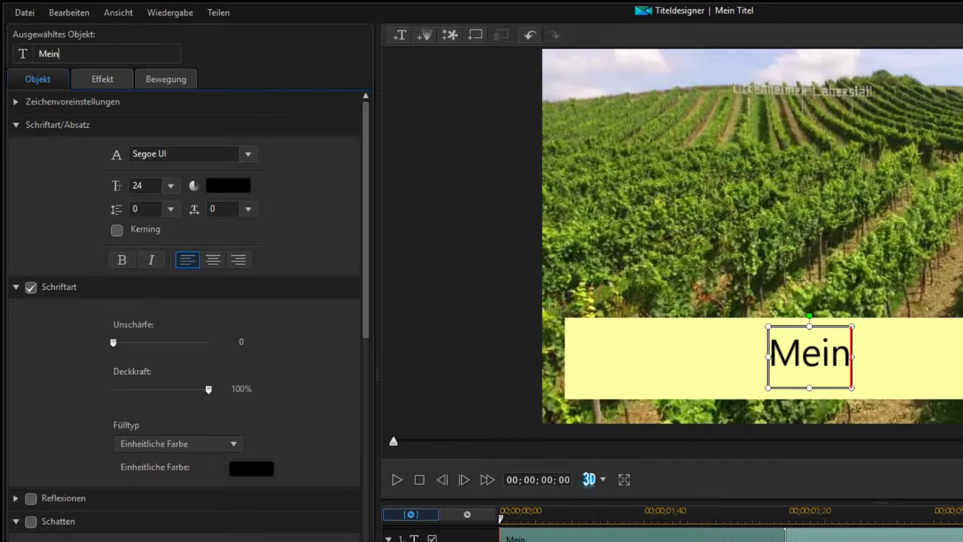
pyautogui.write(' erste BAu')
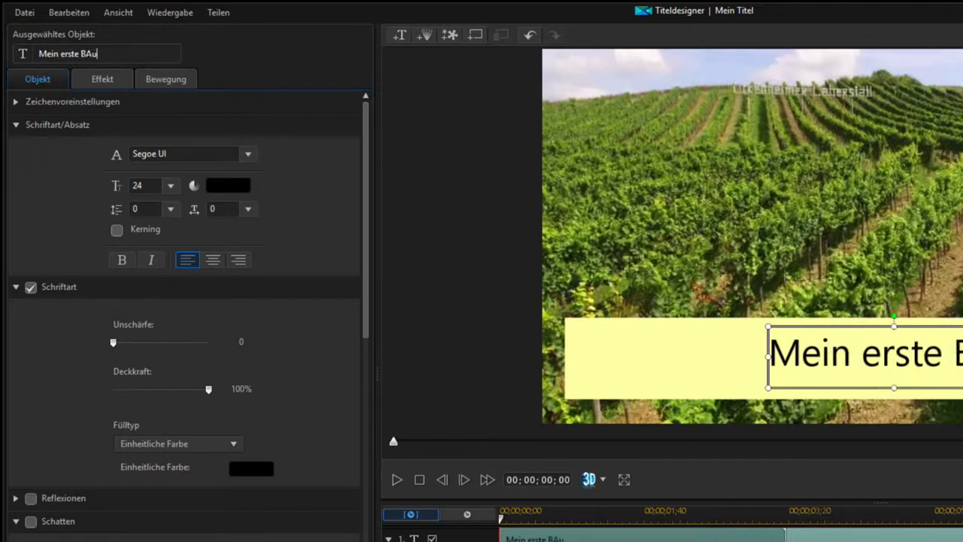
pyautogui.write('chbinde')
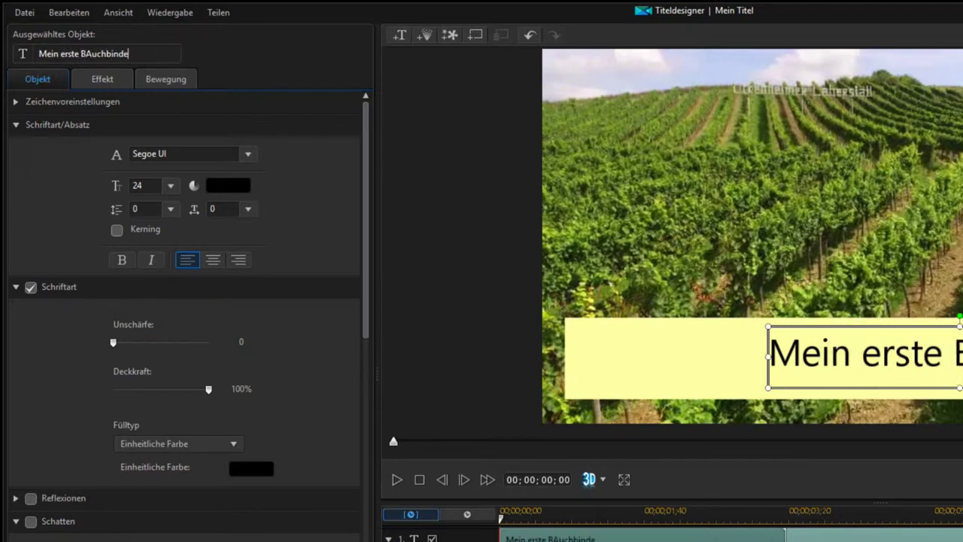
pyautogui.press('Left')
pyautogui.press('Left')
pyautogui.press('Left')
pyautogui.press('Left')
pyautogui.press('Left')
pyautogui.press('Left')
pyautogui.press('Left')
pyautogui.press('Left')
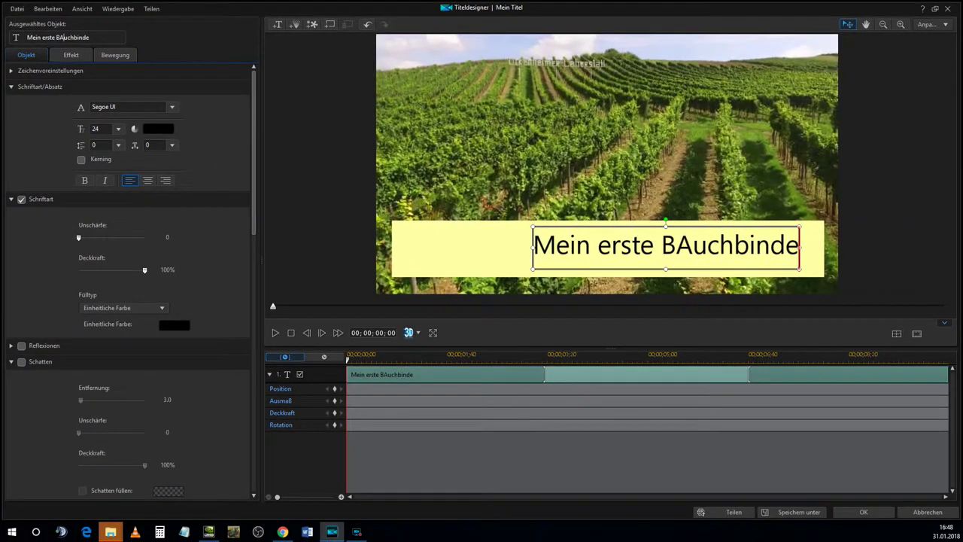
pyautogui.press('BackSpace')
pyautogui.write('a')
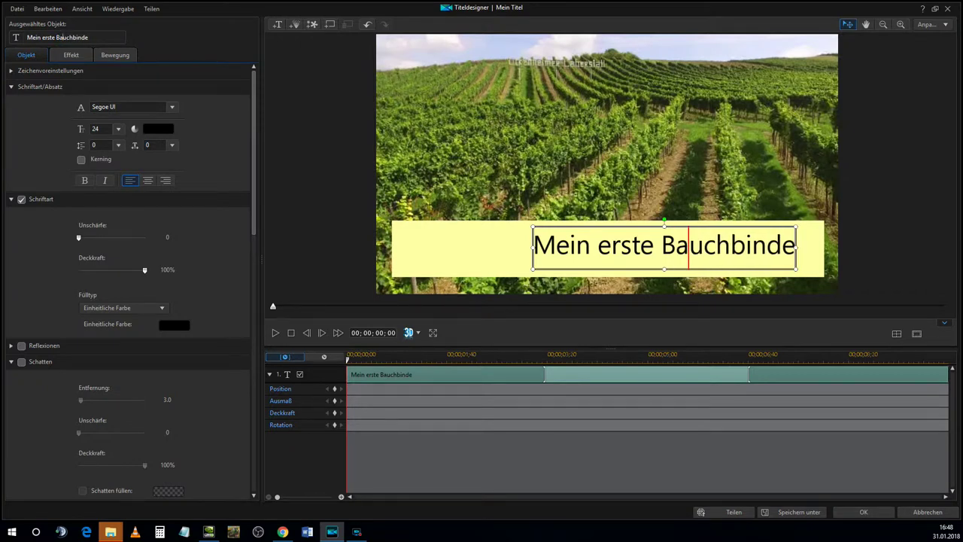
# - Make the whole title text bold, keeping the Segoe UI font, and apply the title changes
pyautogui.moveTo(555, 245); pyautogui.dragTo(796, 245)
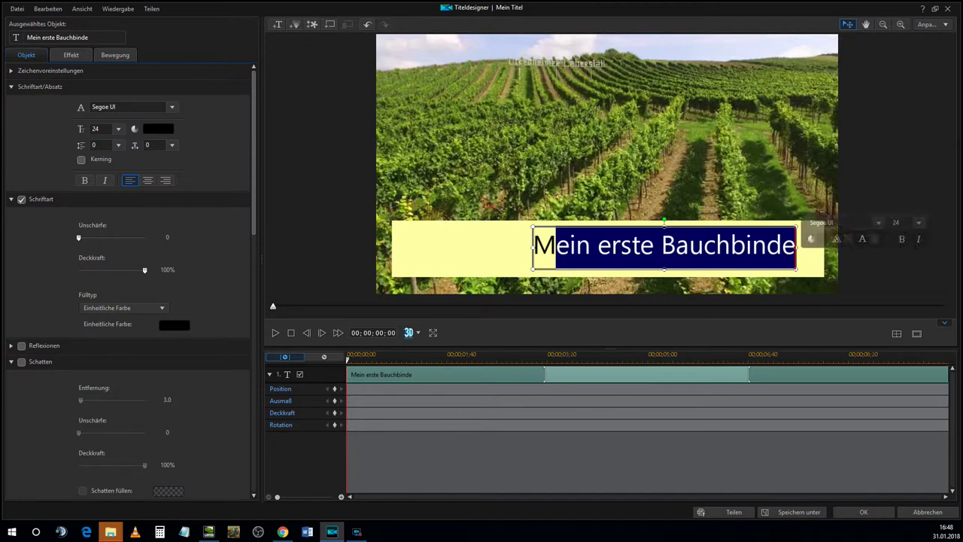
pyautogui.hotkey('ctrl', 'a')
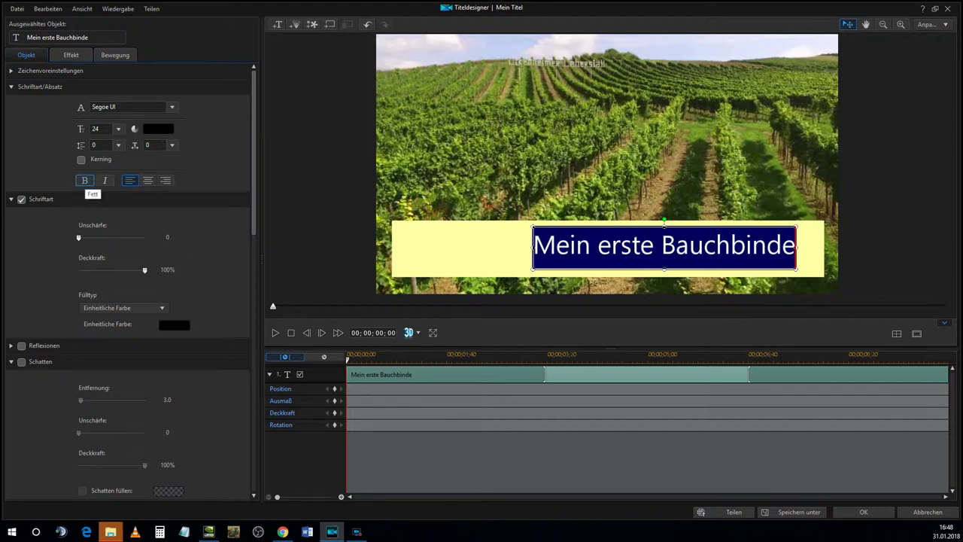
pyautogui.click(171, 107)
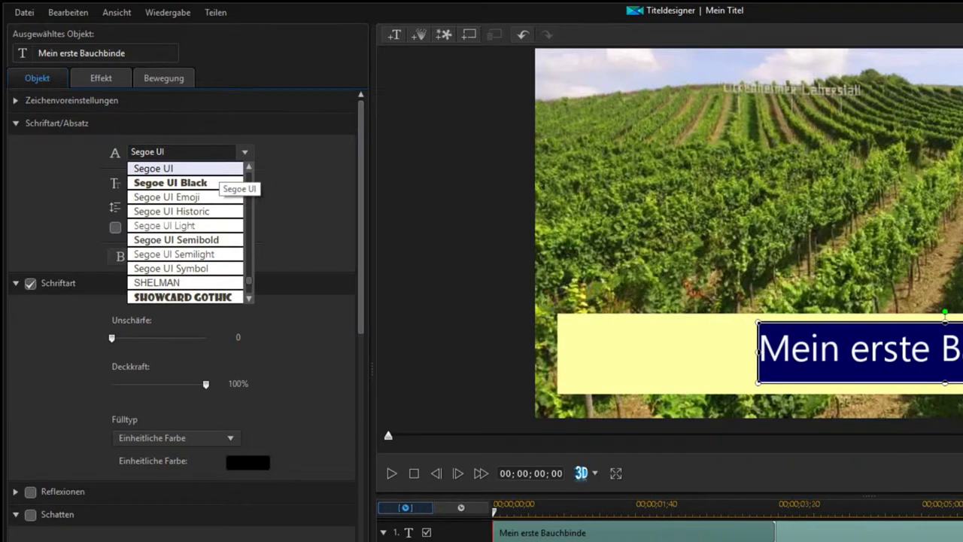
pyautogui.click(212, 169)
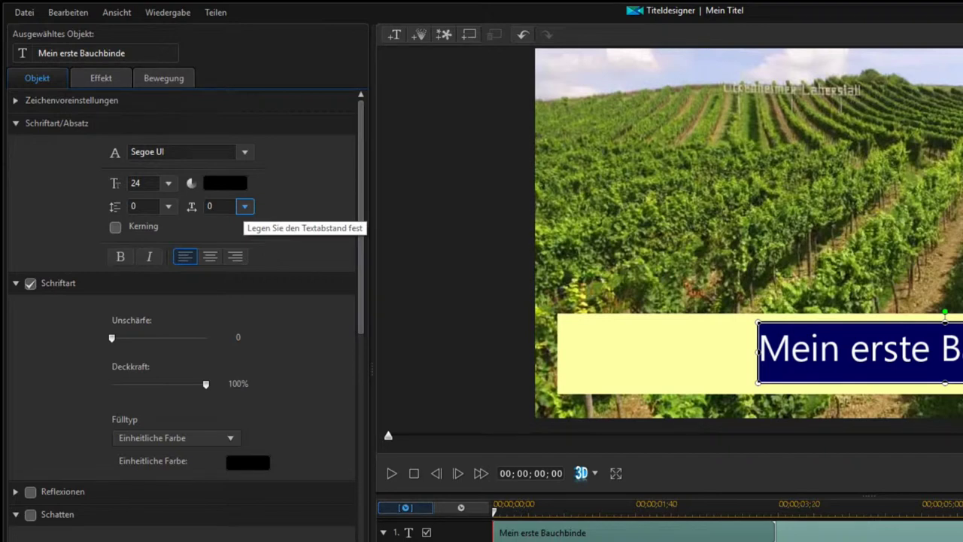
pyautogui.click(120, 255)
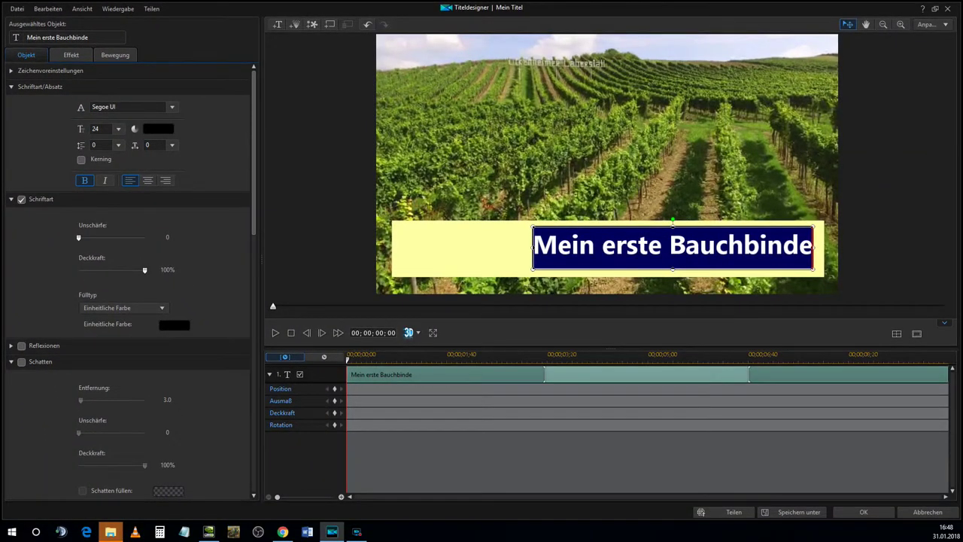
pyautogui.press('Escape')
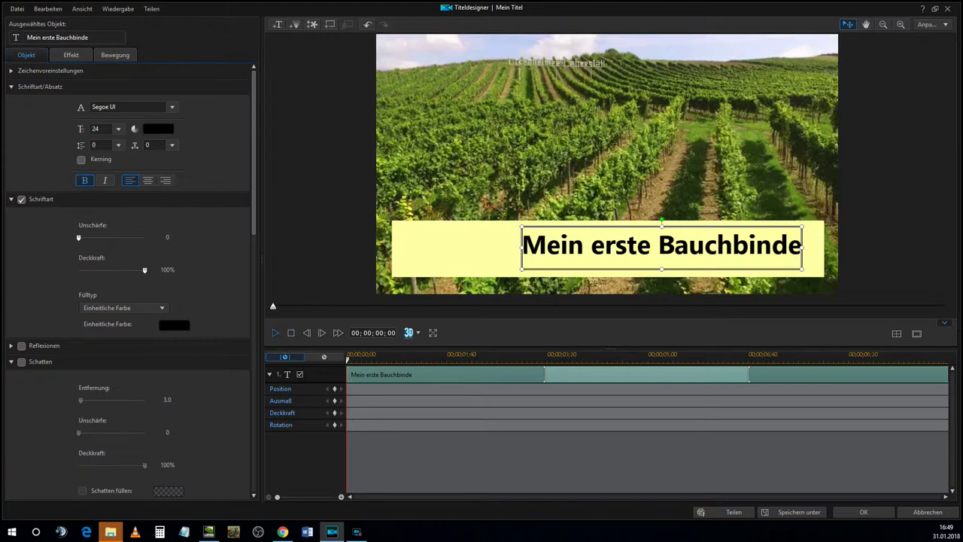
pyautogui.click(275, 332)
pyautogui.click(863, 511)
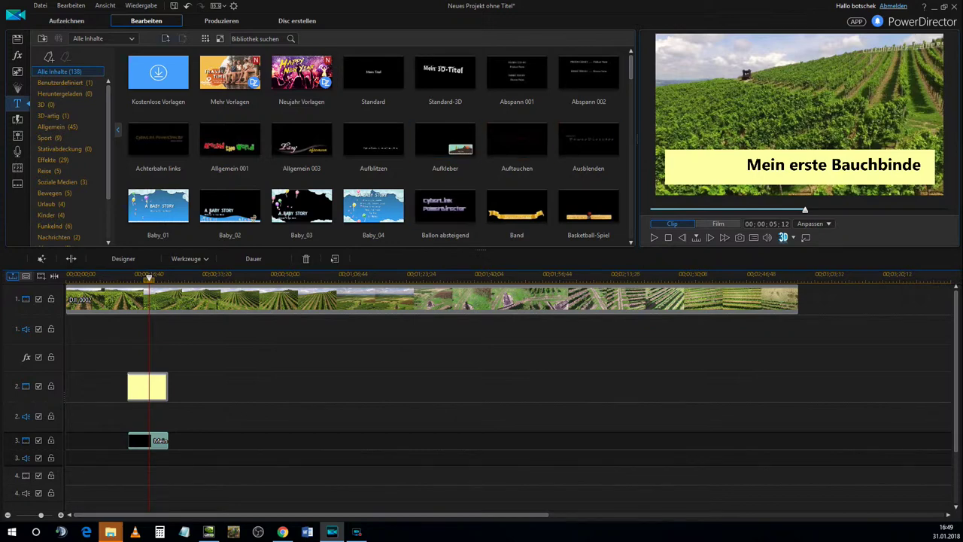
# - Import the grape image Weintrauben.png from the folder "Teil7 Die Bauchbinde" into the Medieninhalt library
pyautogui.click(18, 38)
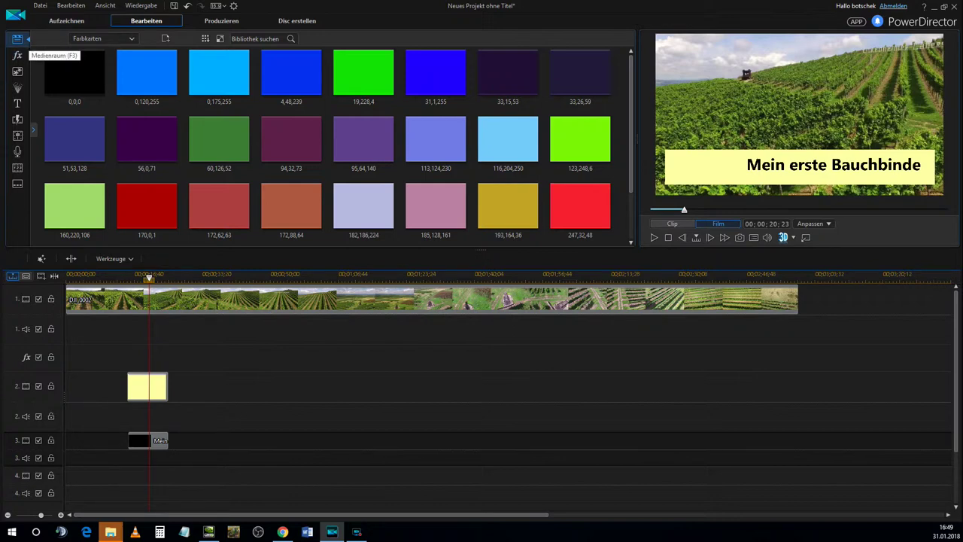
pyautogui.click(131, 39)
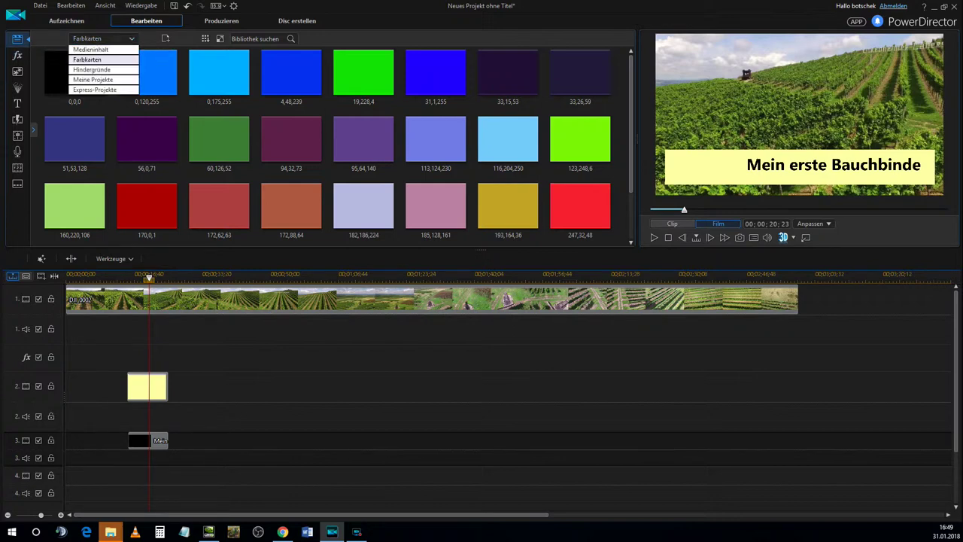
pyautogui.click(113, 49)
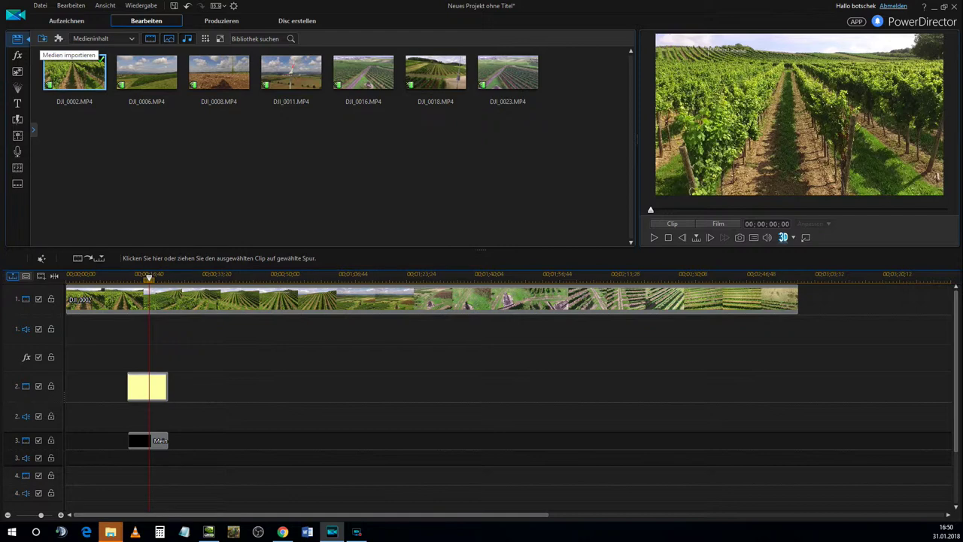
pyautogui.click(43, 39)
pyautogui.click(91, 52)
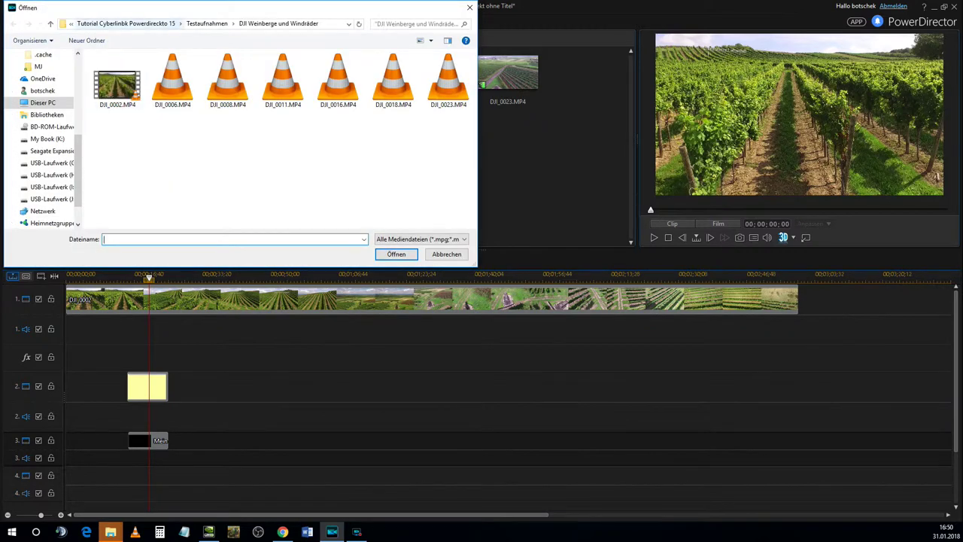
pyautogui.click(125, 23)
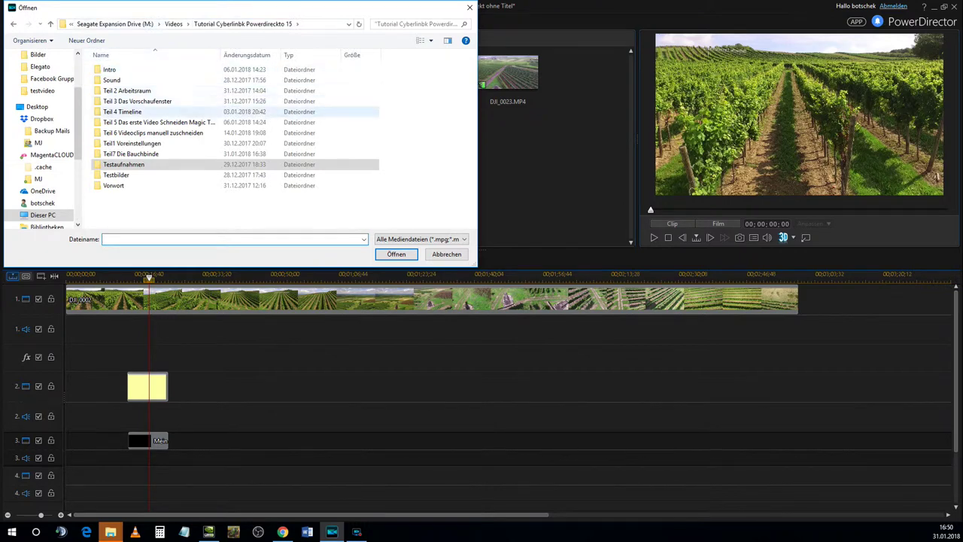
pyautogui.doubleClick(131, 153)
pyautogui.doubleClick(117, 79)
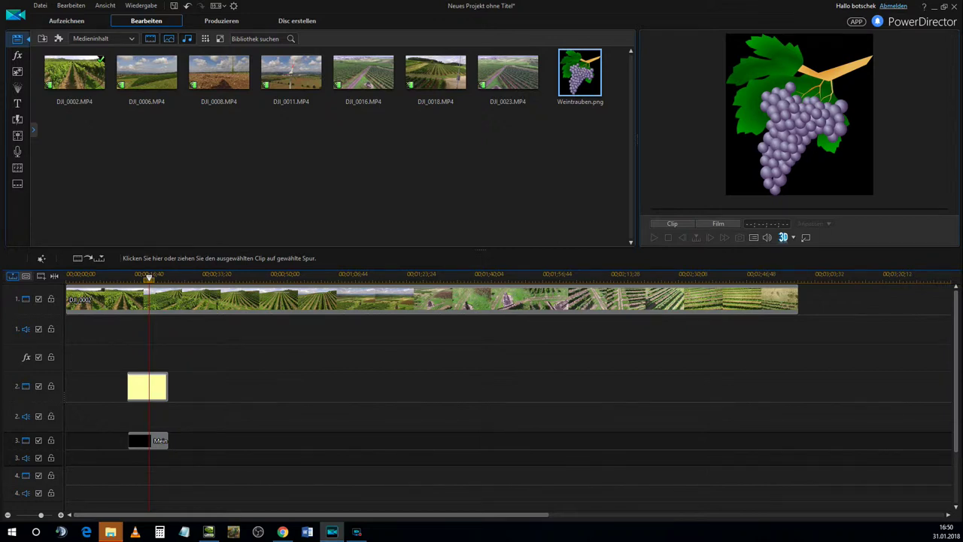
# - Place Weintrauben.png on track 4 beneath the title clip and shrink it onto the left end of the yellow band
pyautogui.moveTo(579, 71); pyautogui.dragTo(167, 475)
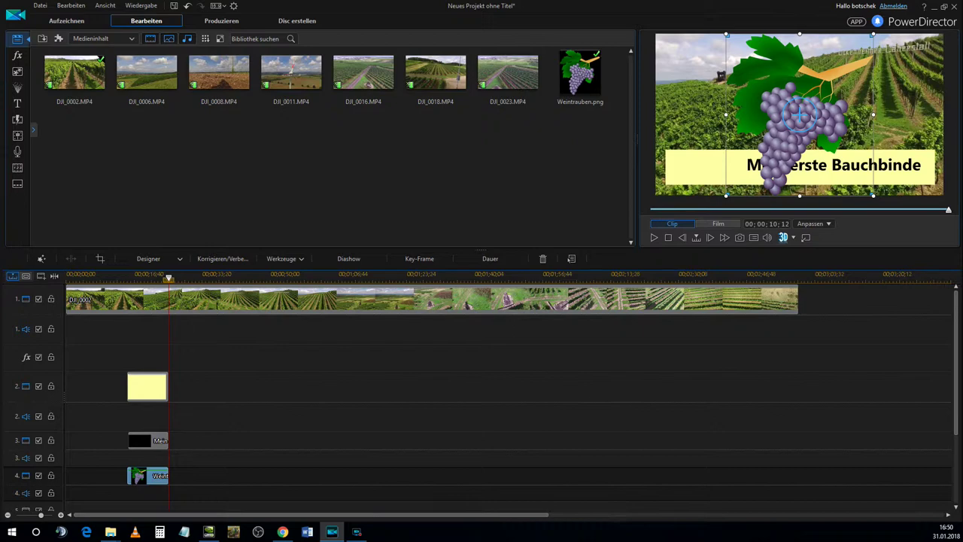
pyautogui.moveTo(726, 34); pyautogui.dragTo(691, 167)
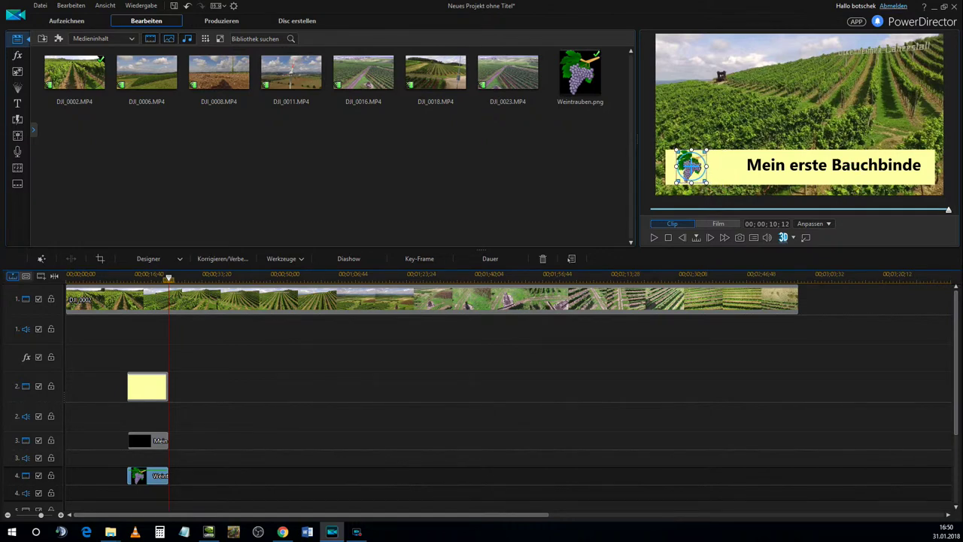
pyautogui.click(154, 299)
pyautogui.click(138, 275)
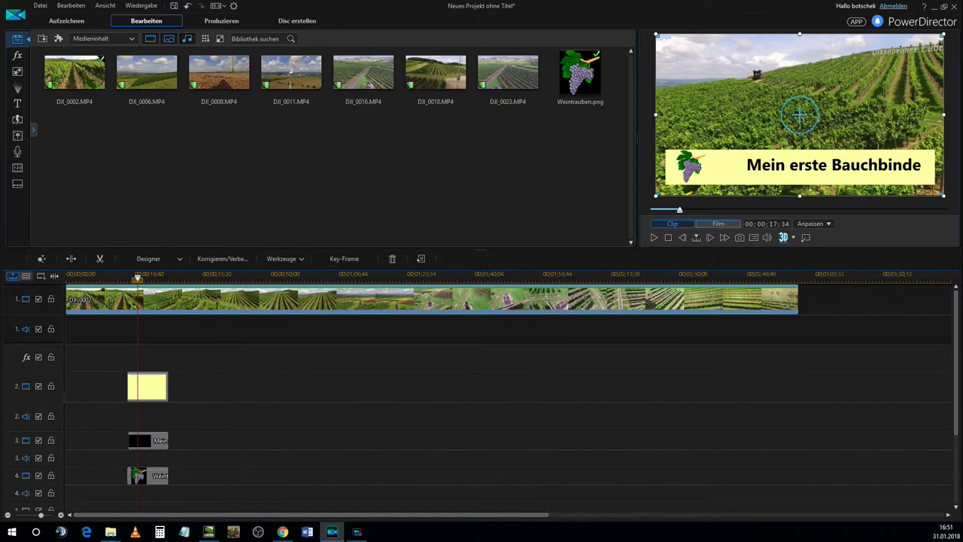
# - Shift the title text left towards the grapes in the Titeldesigner, apply the change and play the video through the lower third
pyautogui.click(150, 441)
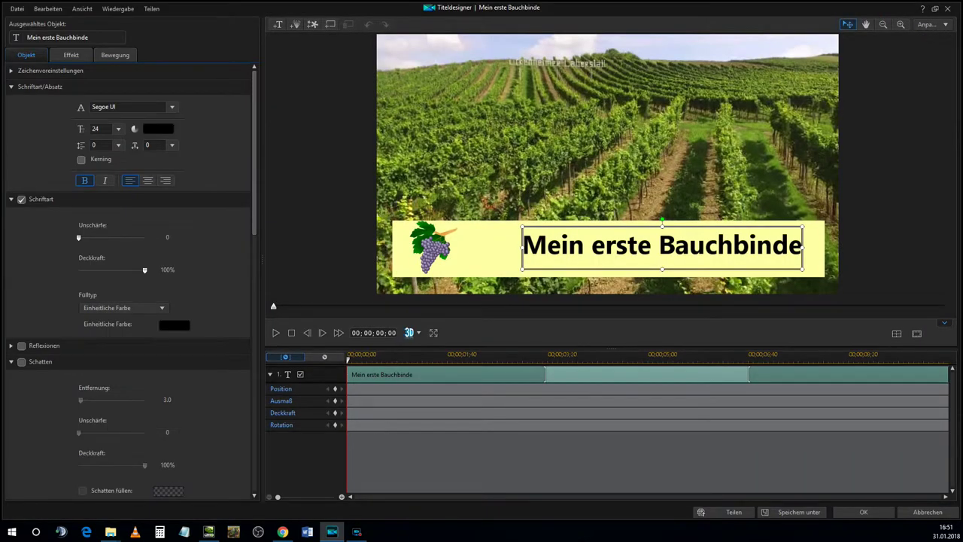
pyautogui.press('Left')
pyautogui.press('Left')
pyautogui.press('Left')
pyautogui.press('Left')
pyautogui.press('Left')
pyautogui.press('Left')
pyautogui.press('Left')
pyautogui.press('Left')
pyautogui.press('Left')
pyautogui.press('Left')
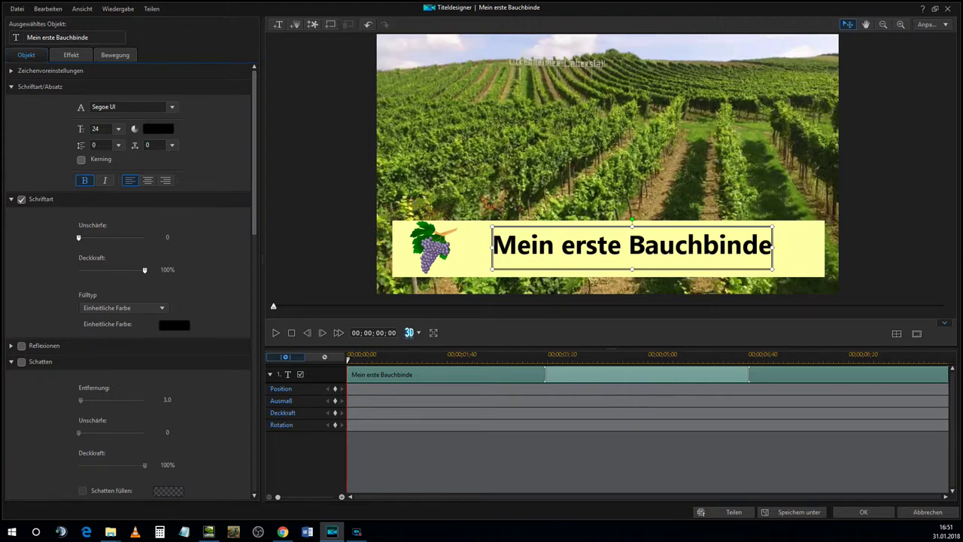
pyautogui.click(863, 511)
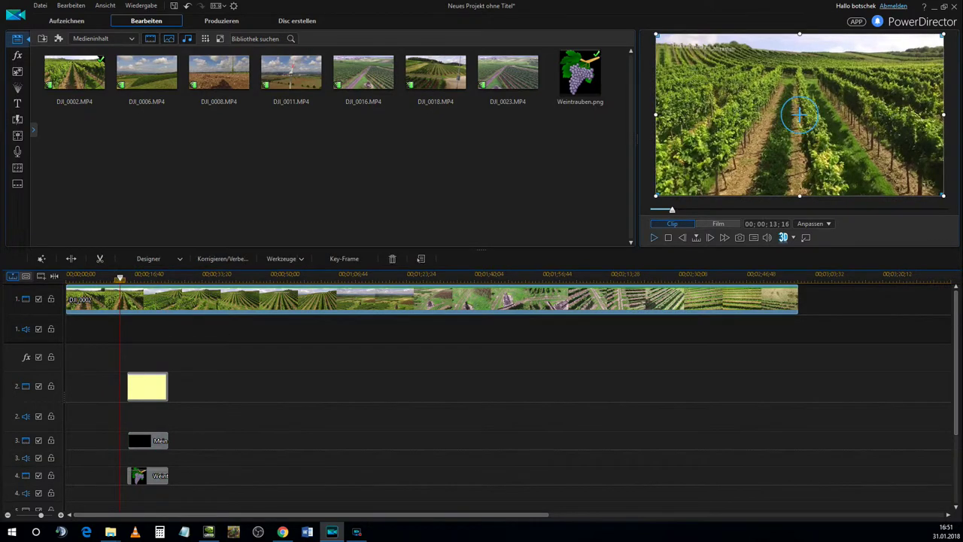
pyautogui.click(654, 237)
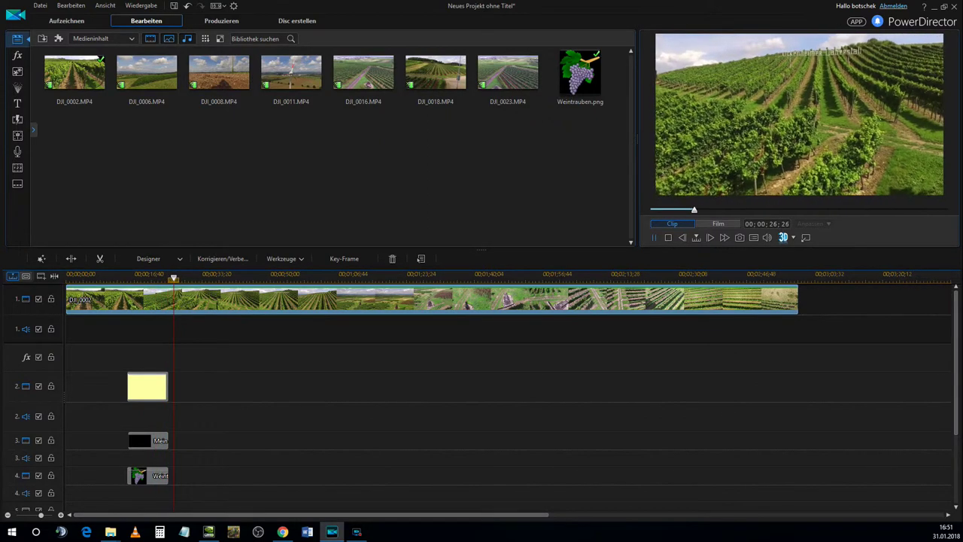
pyautogui.press('space')
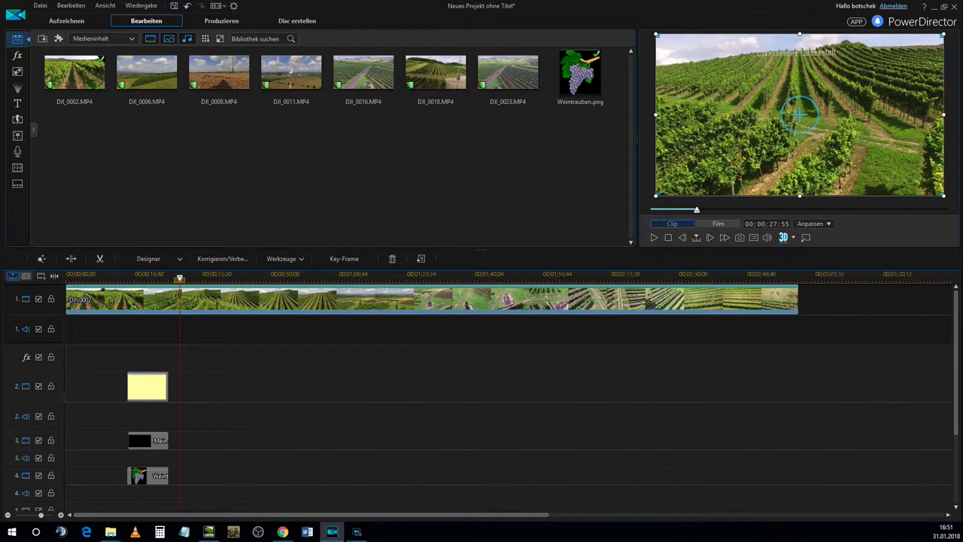
# - Enable Einblenden aktivieren and Ausblenden aktivieren for the yellow clip in the BiB-Designer, preview the fades and apply them
pyautogui.doubleClick(150, 387)
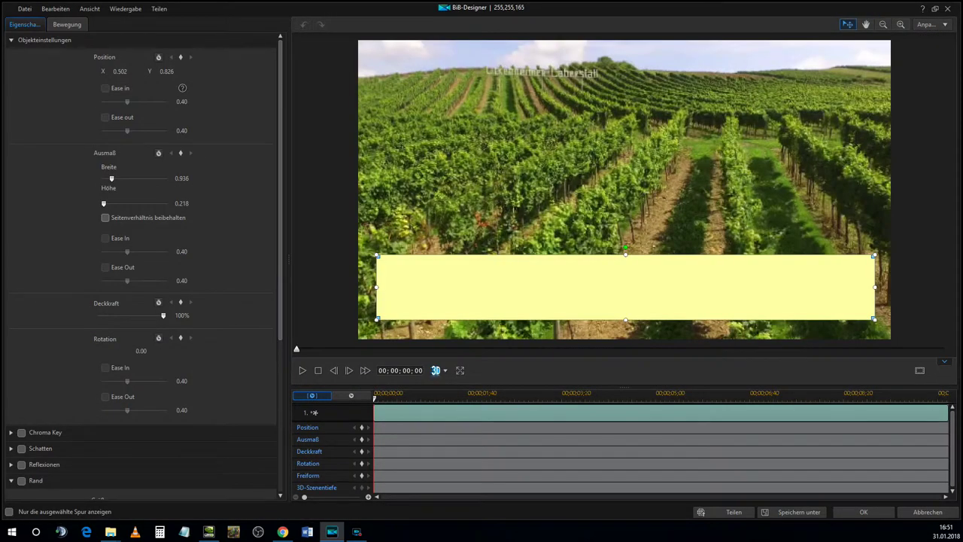
pyautogui.scroll(-5, 141, 264)
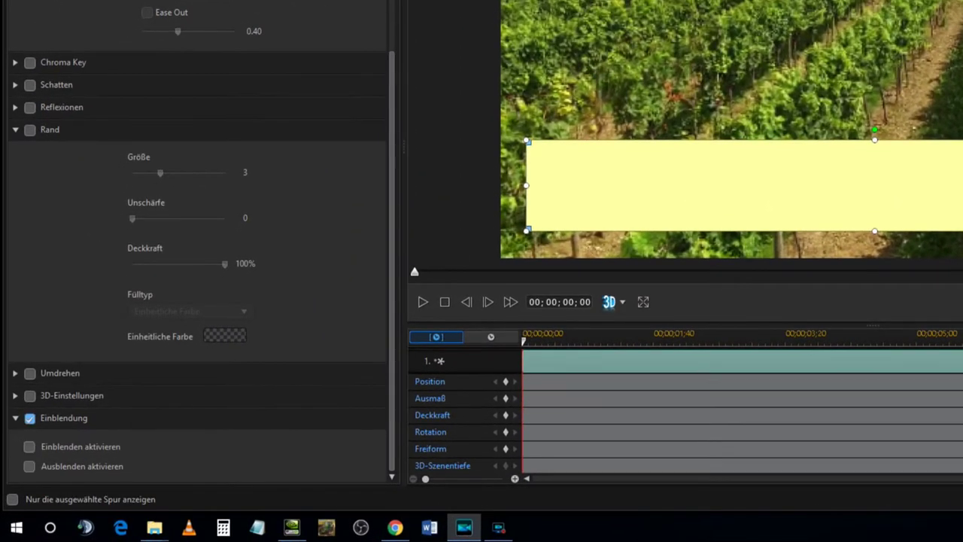
pyautogui.click(21, 473)
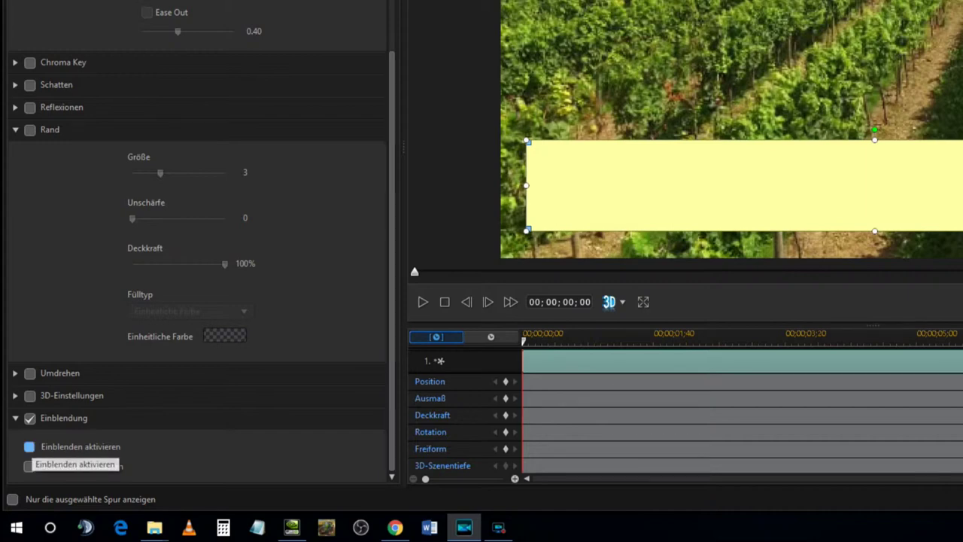
pyautogui.click(28, 446)
pyautogui.click(28, 466)
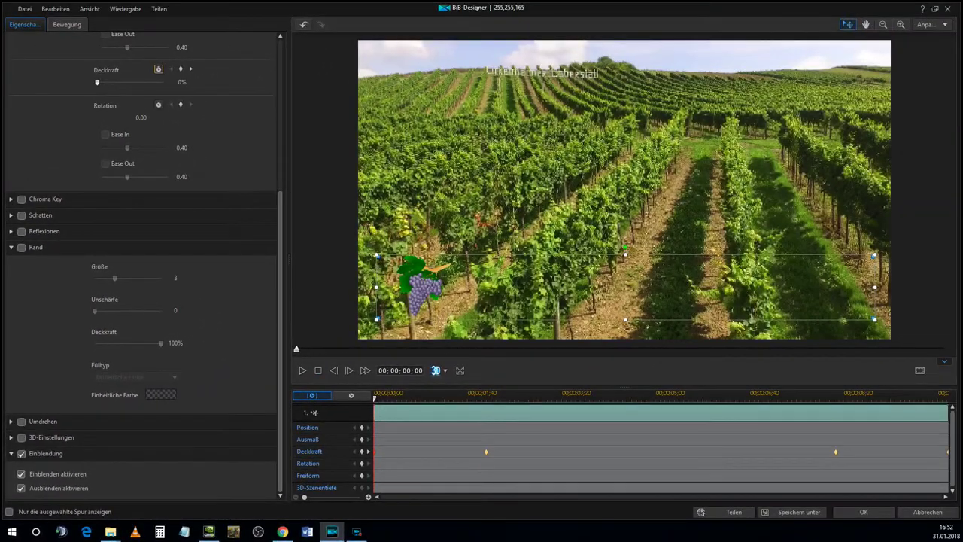
pyautogui.click(302, 371)
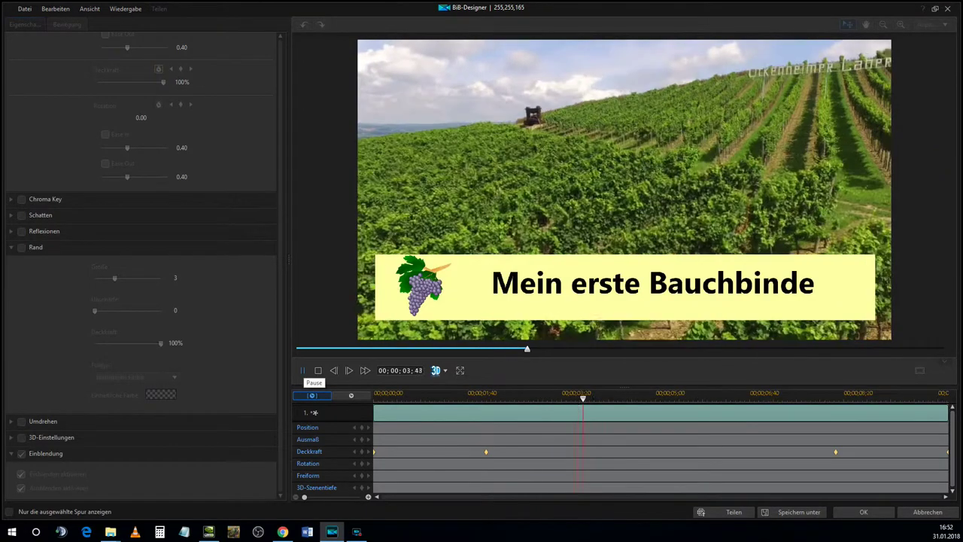
pyautogui.click(318, 371)
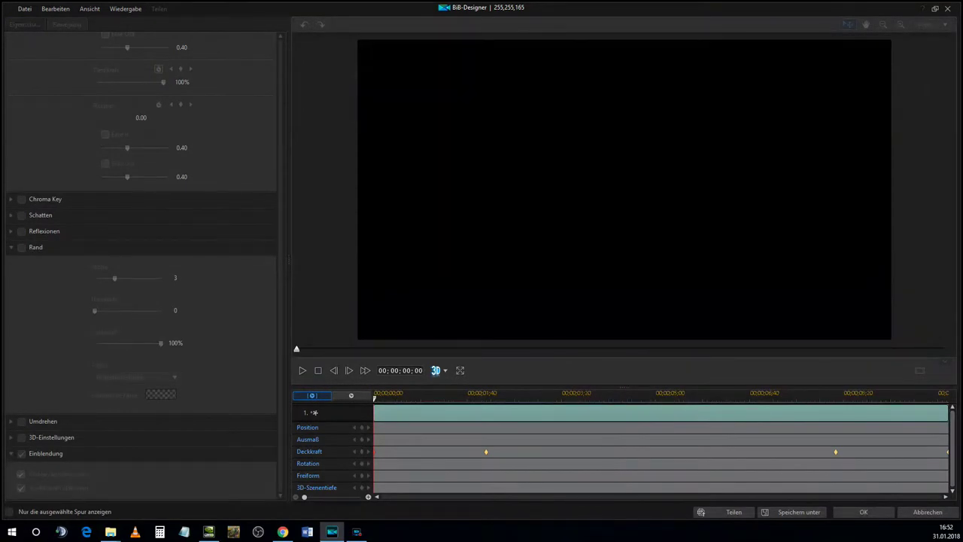
pyautogui.click(863, 512)
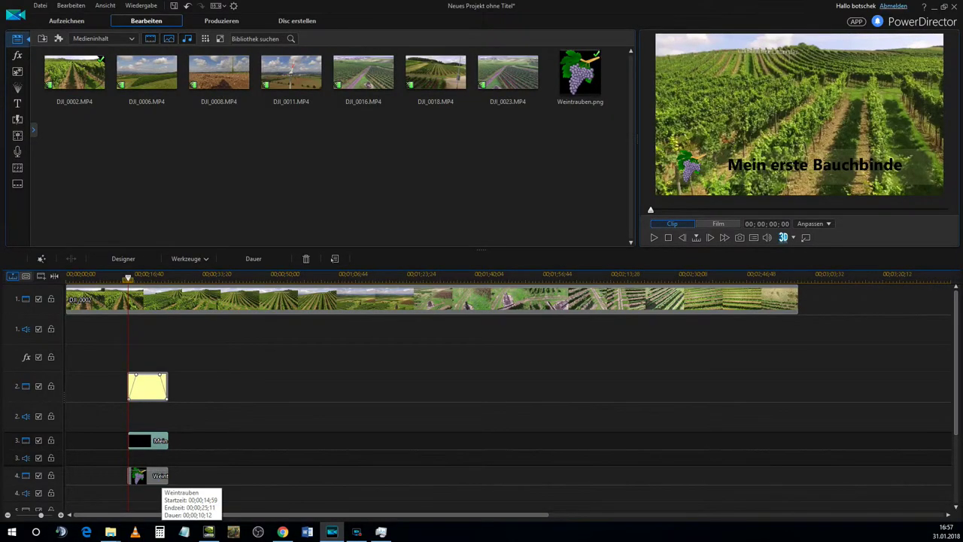
# - Turn on Einblendung for the Weintrauben clip on track 4 and enable Einblenden aktivieren and Ausblenden aktivieren in the BiB-Designer
pyautogui.click(151, 476)
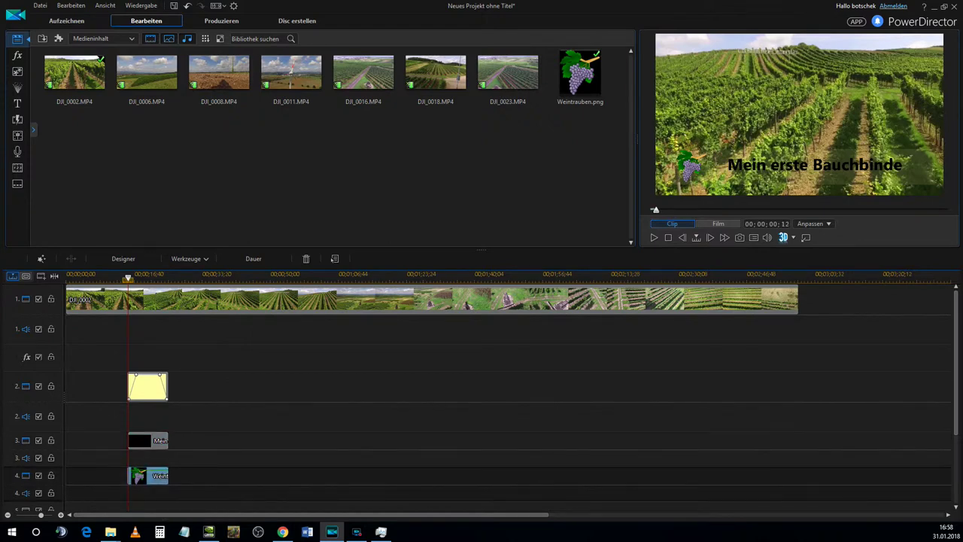
pyautogui.doubleClick(150, 475)
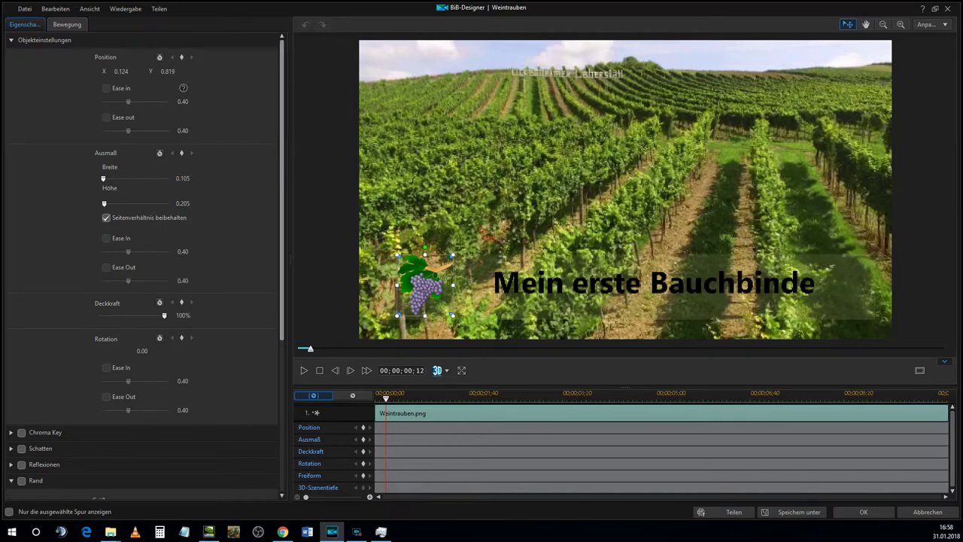
pyautogui.scroll(-3, 143, 263)
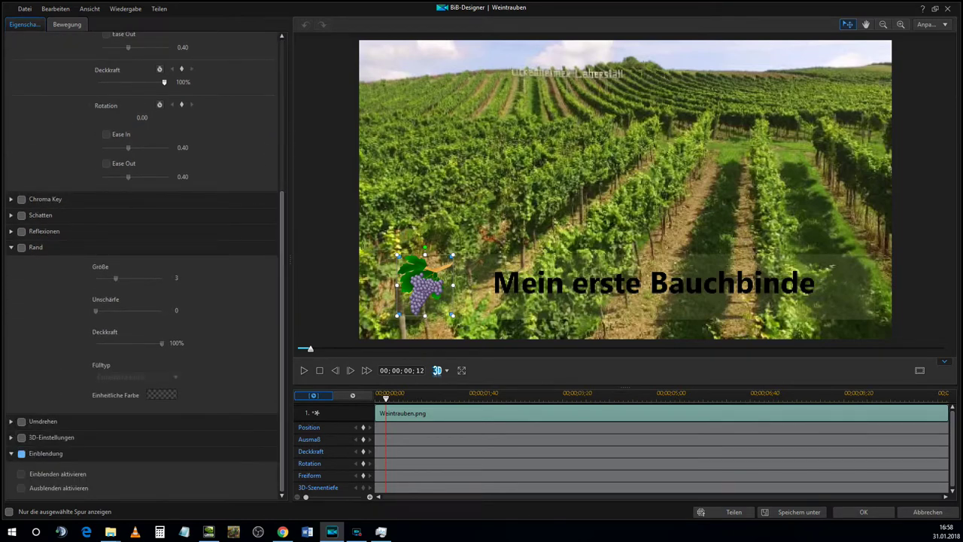
pyautogui.click(22, 453)
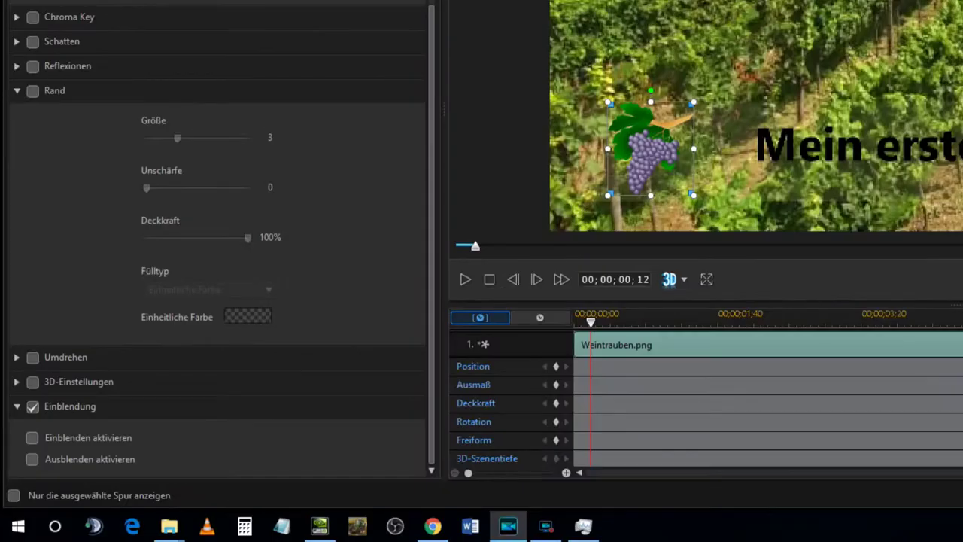
pyautogui.click(21, 474)
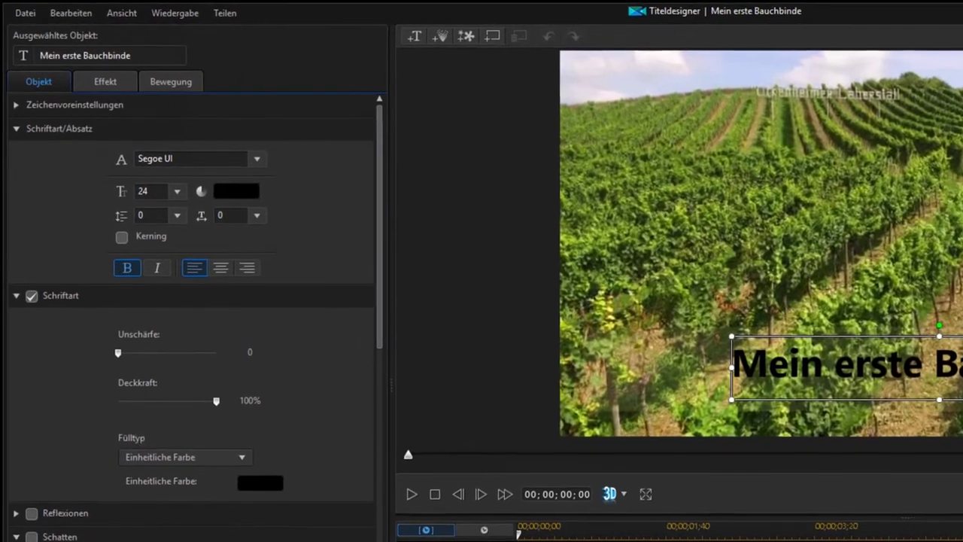
# - Apply the Ausblenden effect as the Starteffekt of the title "Mein erste Bauchbinde" in the Titeldesigner
pyautogui.scroll(-15, 196, 316)
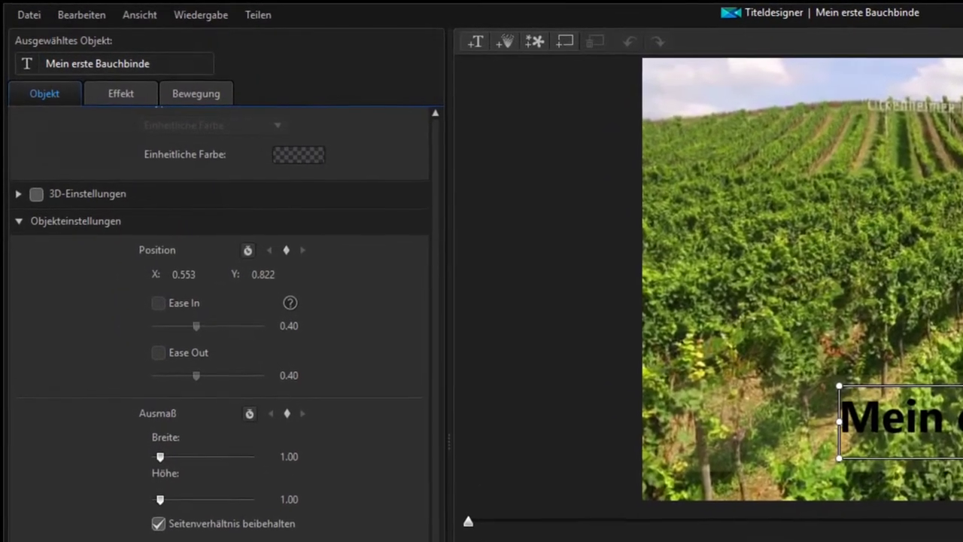
pyautogui.scroll(10, 218, 316)
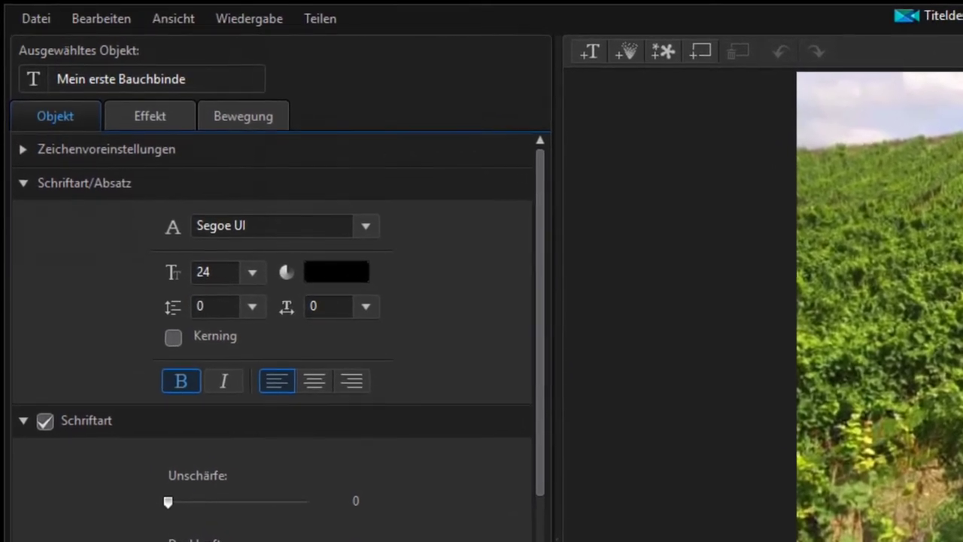
pyautogui.click(150, 116)
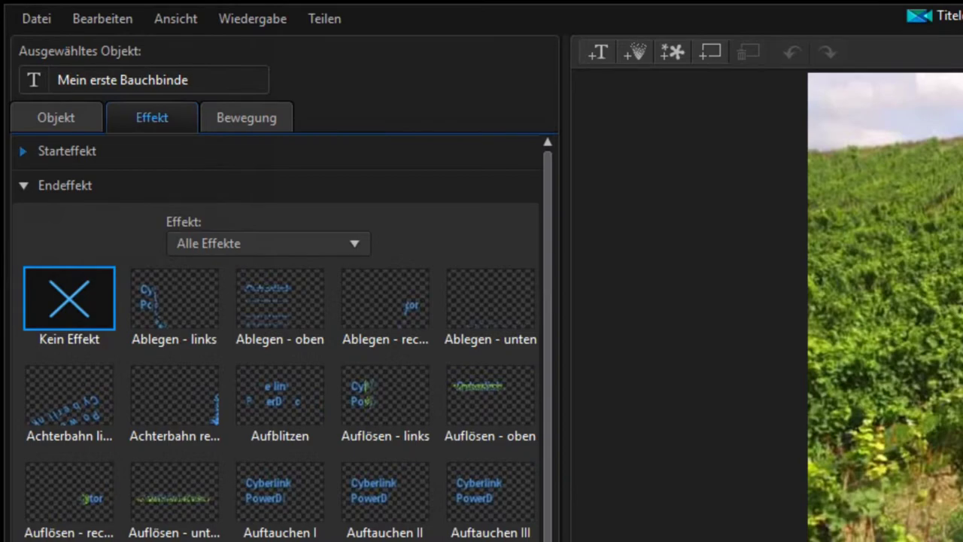
pyautogui.click(23, 151)
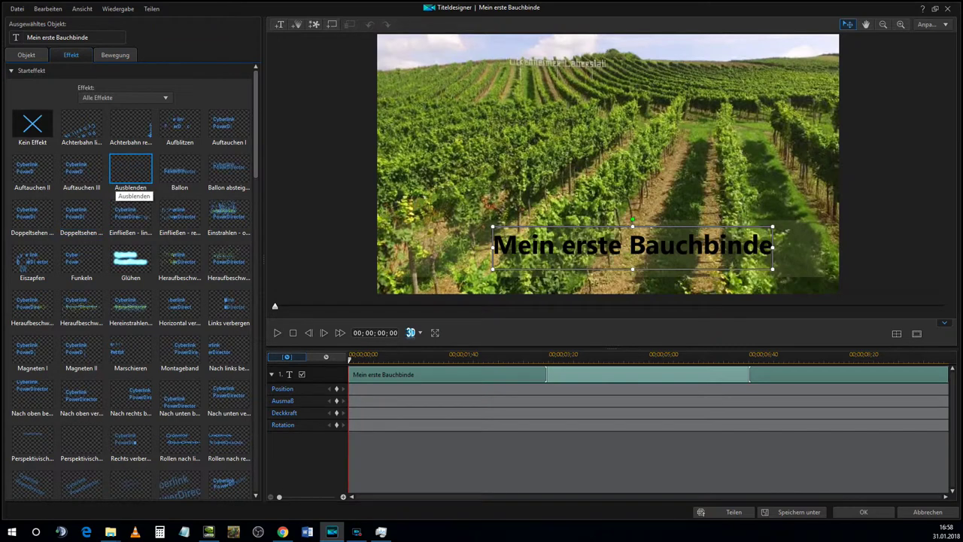
pyautogui.click(130, 169)
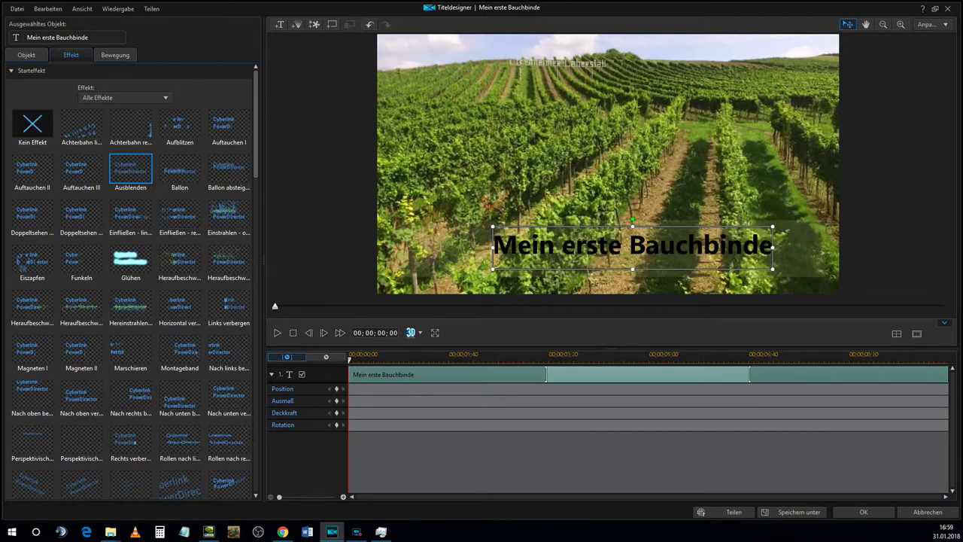
# - Assign the Ausblenden effect as the title's Endeffekt and apply the title changes
pyautogui.click(30, 70)
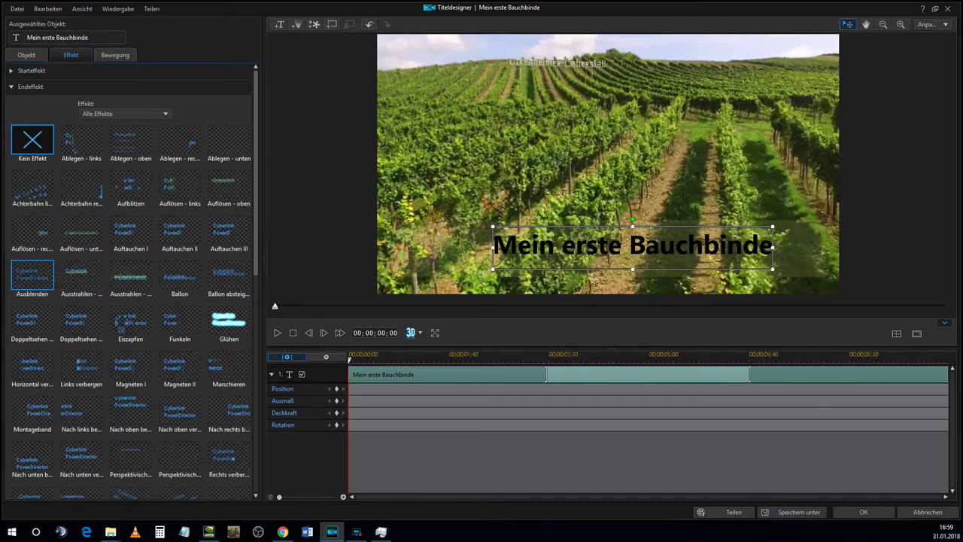
pyautogui.click(36, 286)
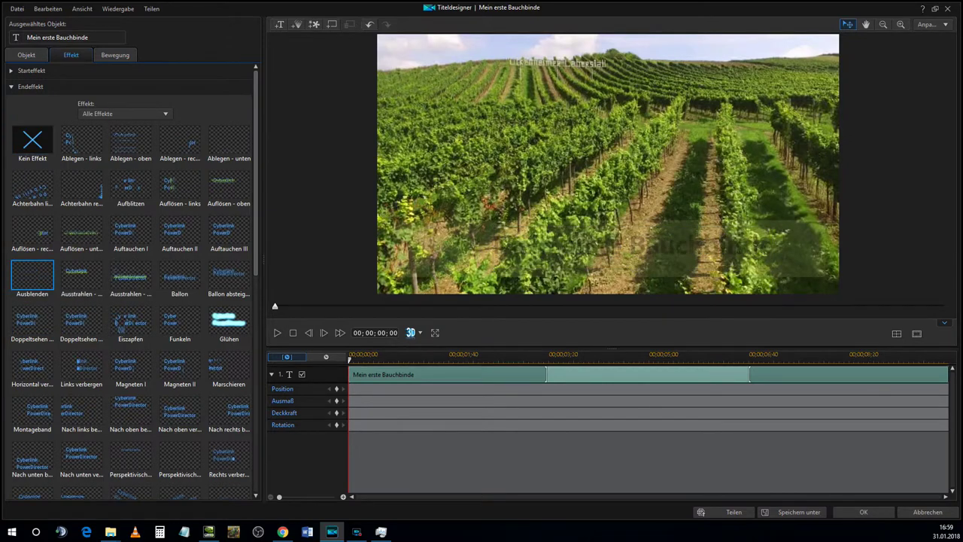
pyautogui.click(863, 511)
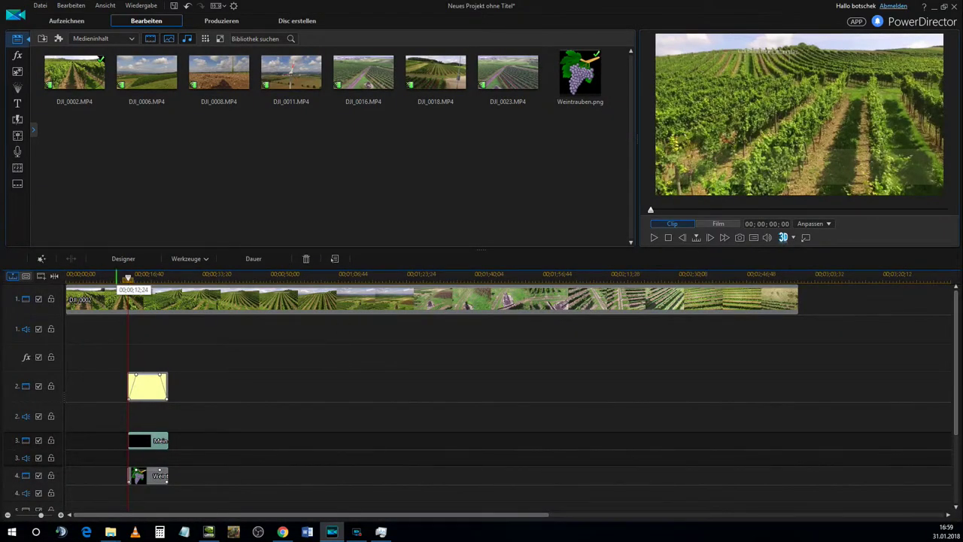
# - Play the vineyard video from 00;00;12;24 through the whole lower third to check the fades, and pause after it
pyautogui.click(116, 300)
pyautogui.click(799, 114)
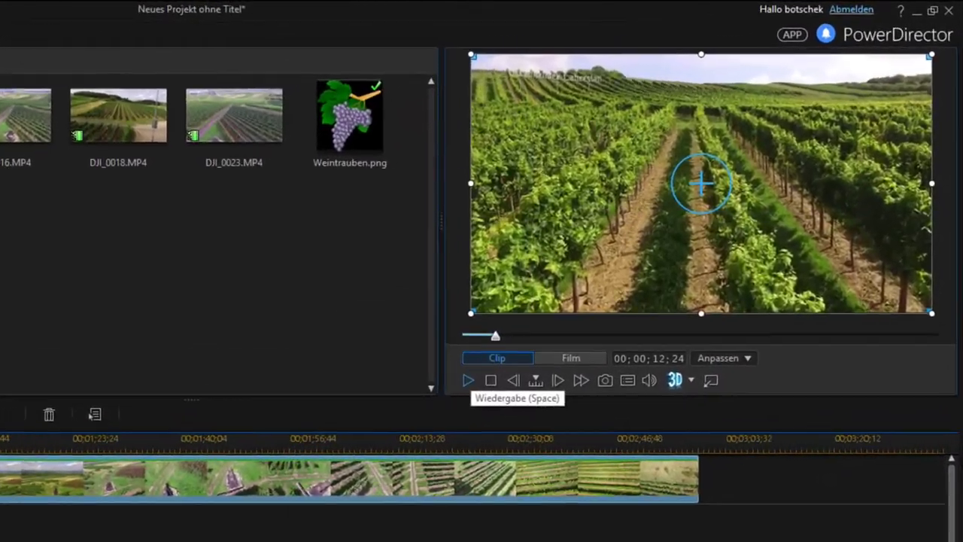
pyautogui.click(654, 237)
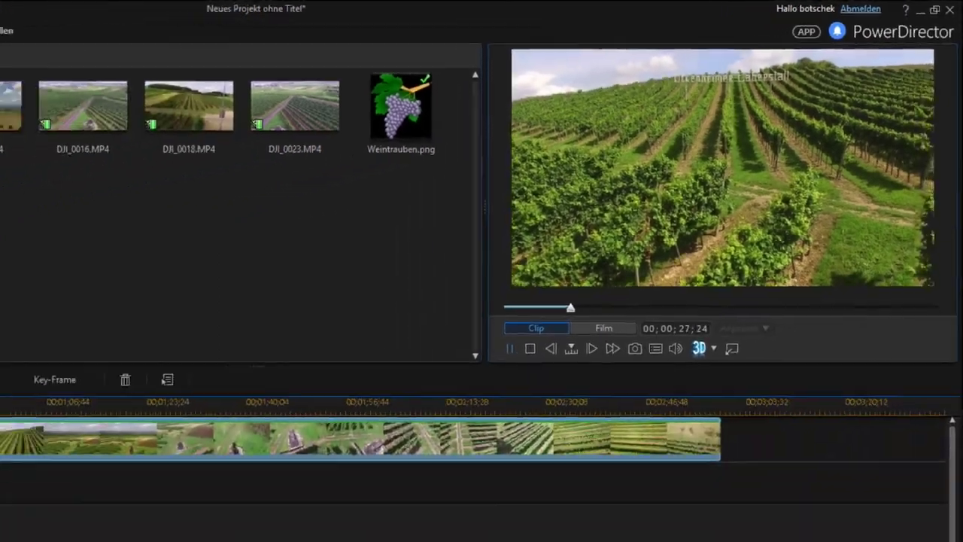
pyautogui.press('space')
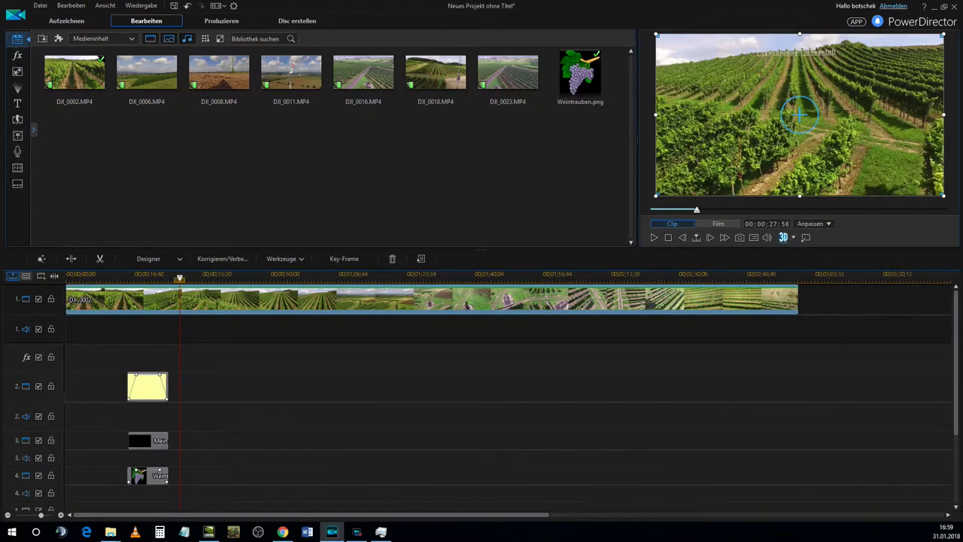